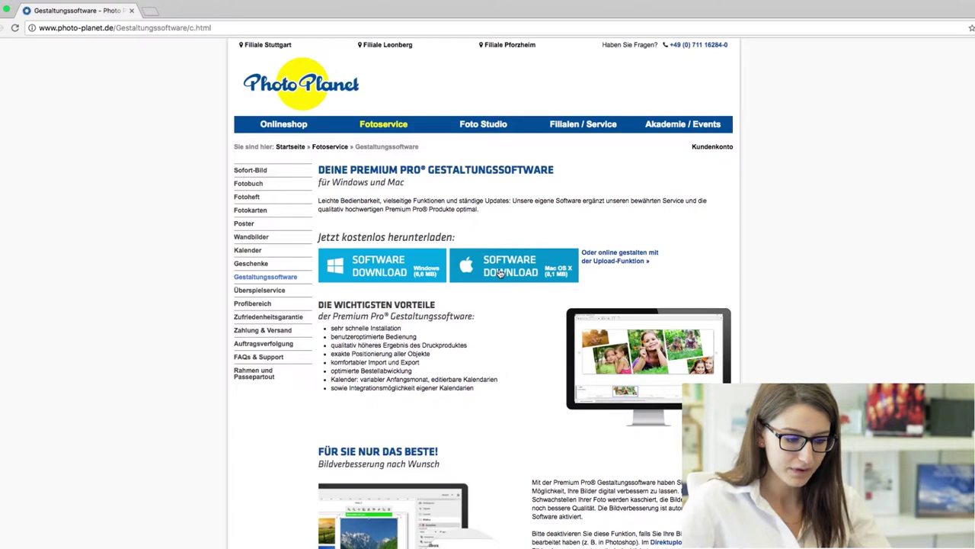
Download the Mac OS X version of the design software, open the installer image and install it into /Applications
left_click(500, 273)
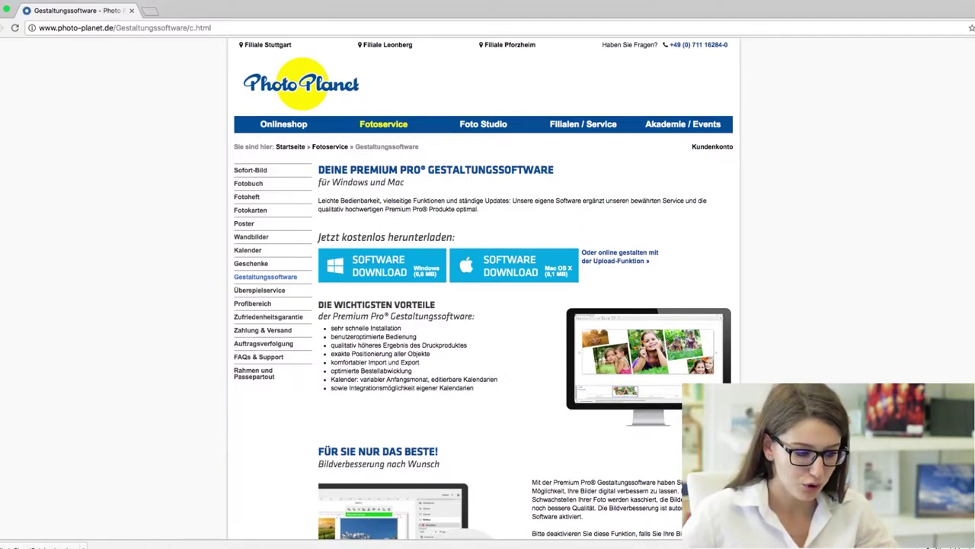
mouse_move(656, 543)
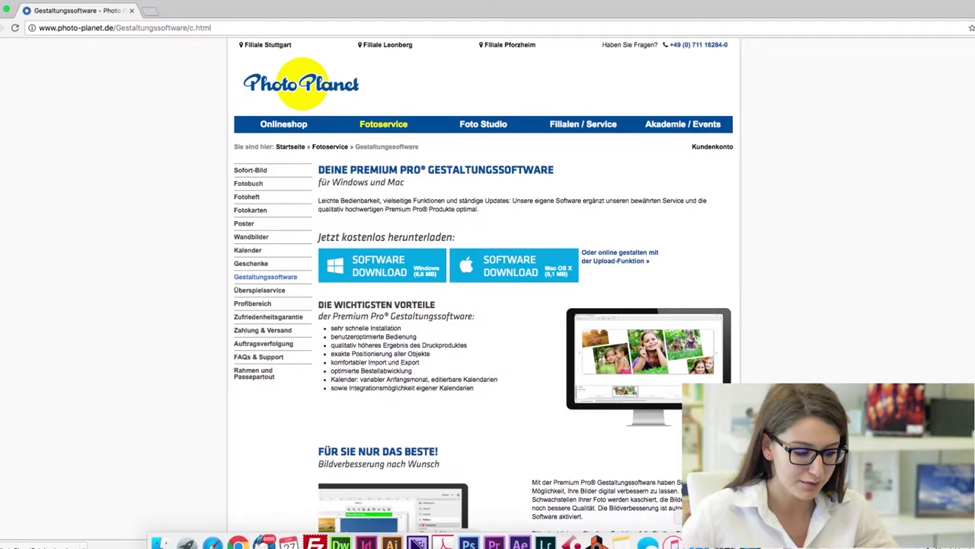
left_click(656, 542)
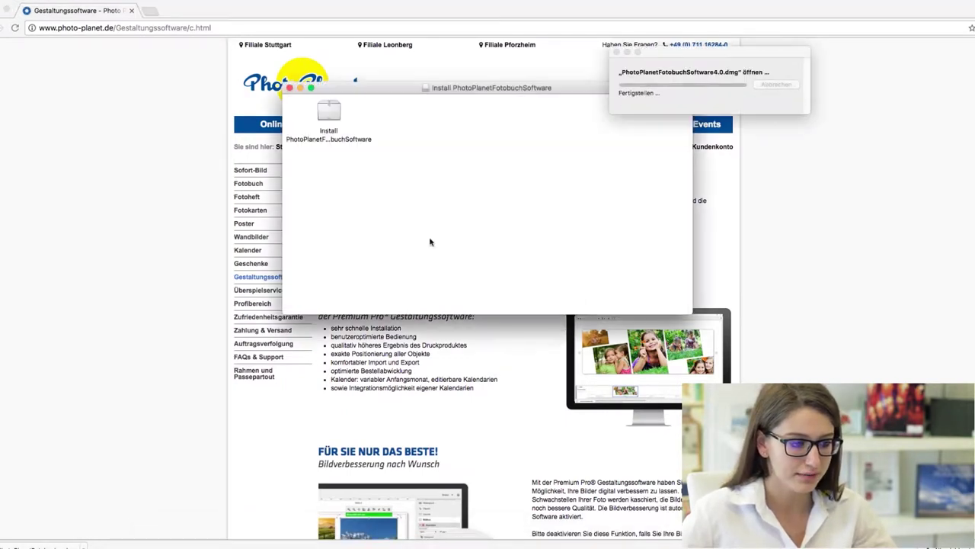
double_click(388, 185)
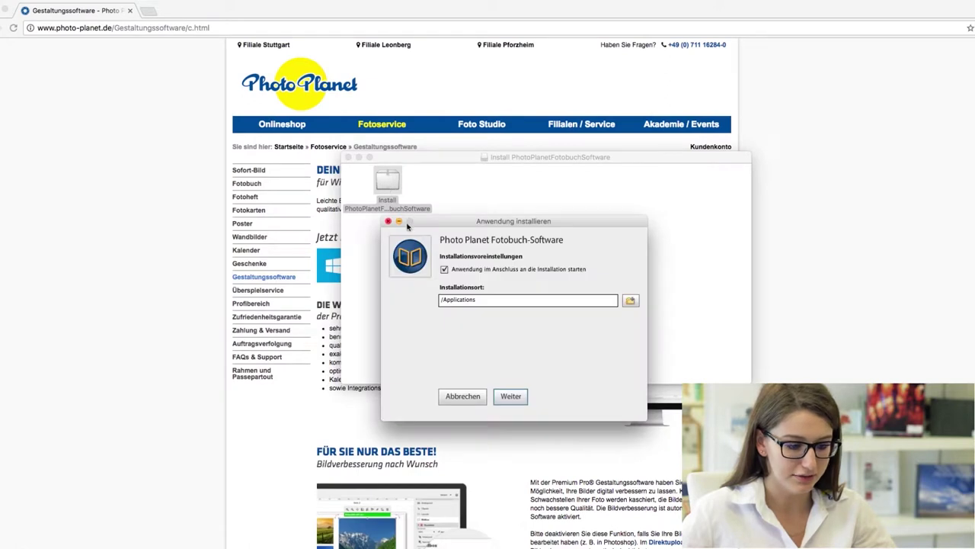
left_click(512, 399)
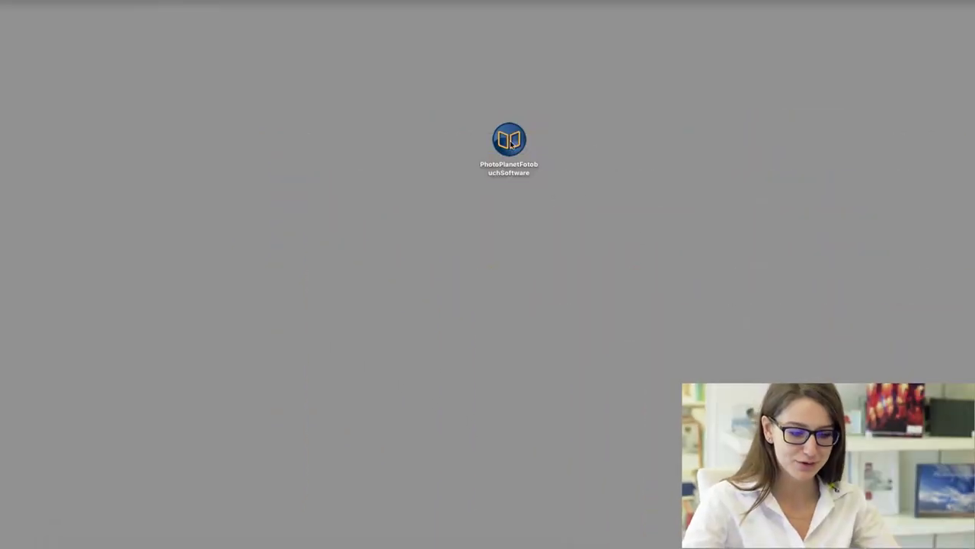
Launch PhotoPlanetFotobuchSoftware and choose the hardcover Fotobuch in the 28 x 28 format
left_click(510, 142)
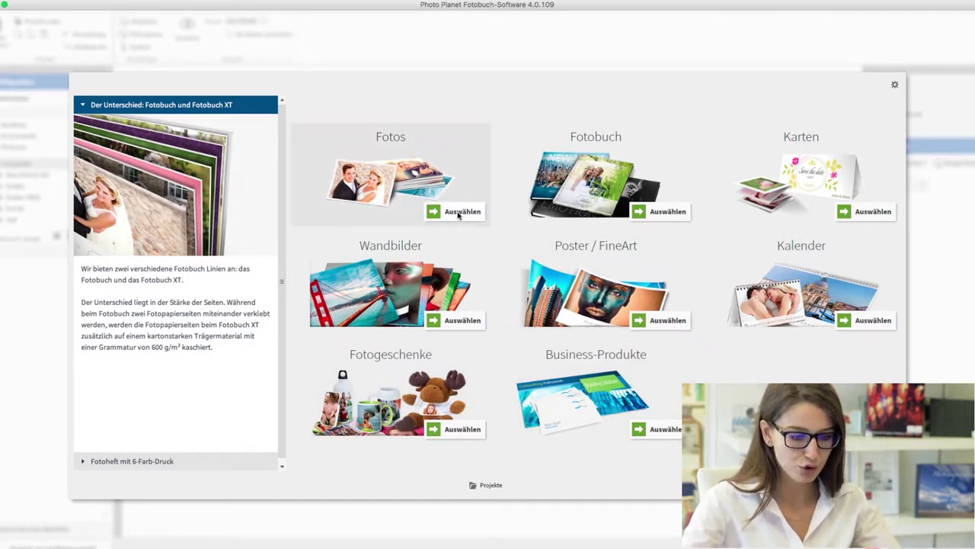
left_click(653, 212)
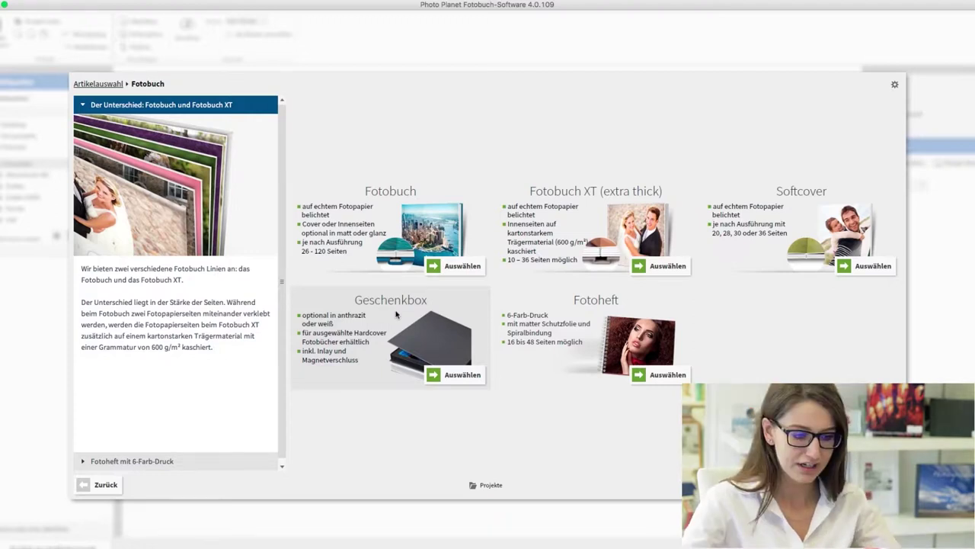
left_click(455, 266)
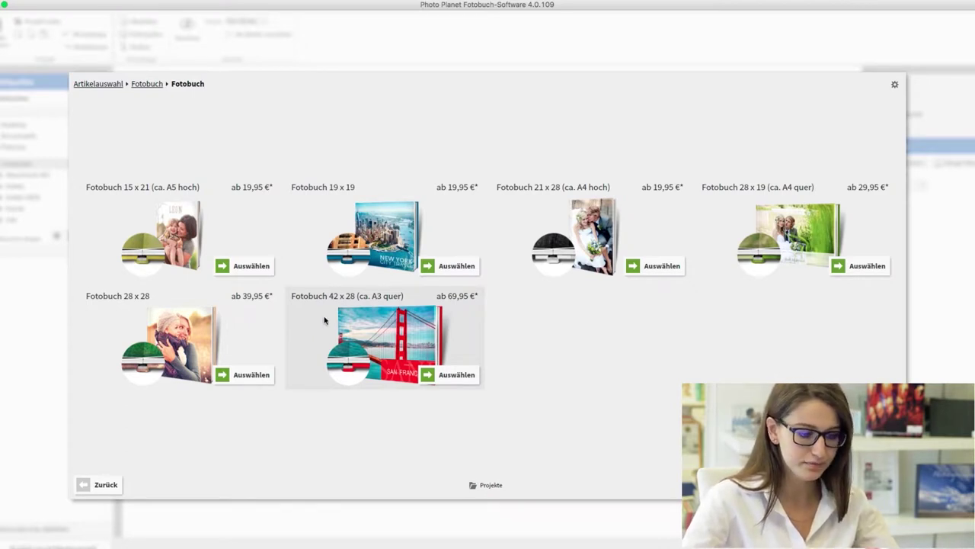
left_click(254, 375)
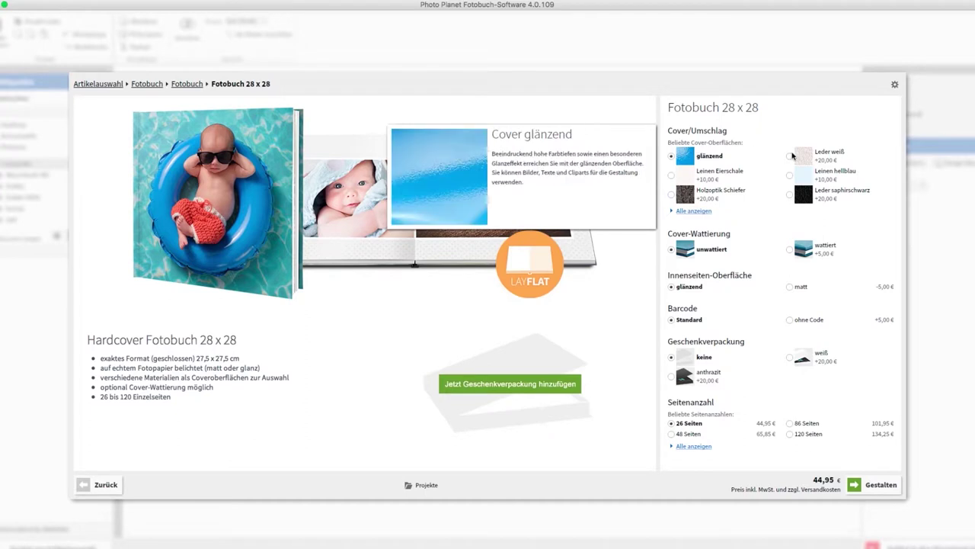
mouse_move(717, 173)
mouse_move(801, 200)
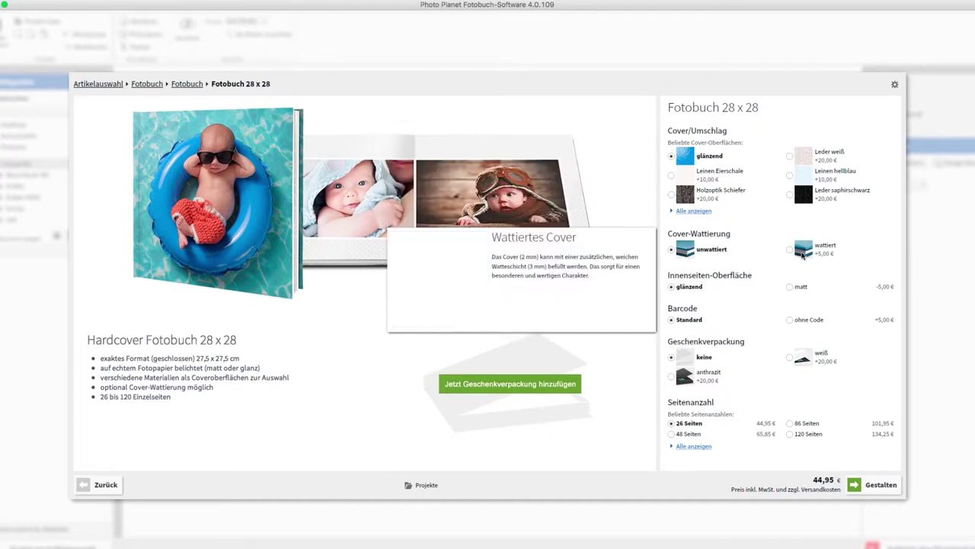
mouse_move(688, 294)
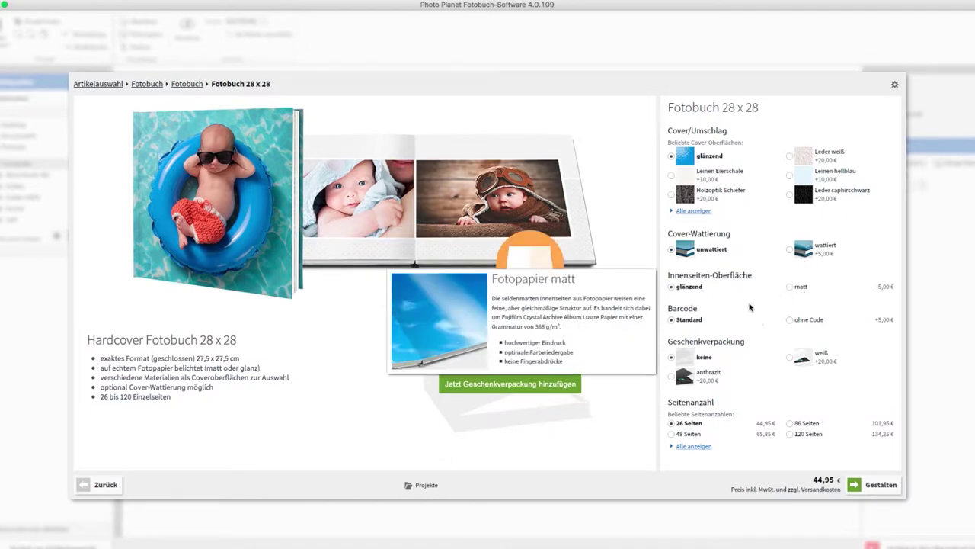
mouse_move(698, 324)
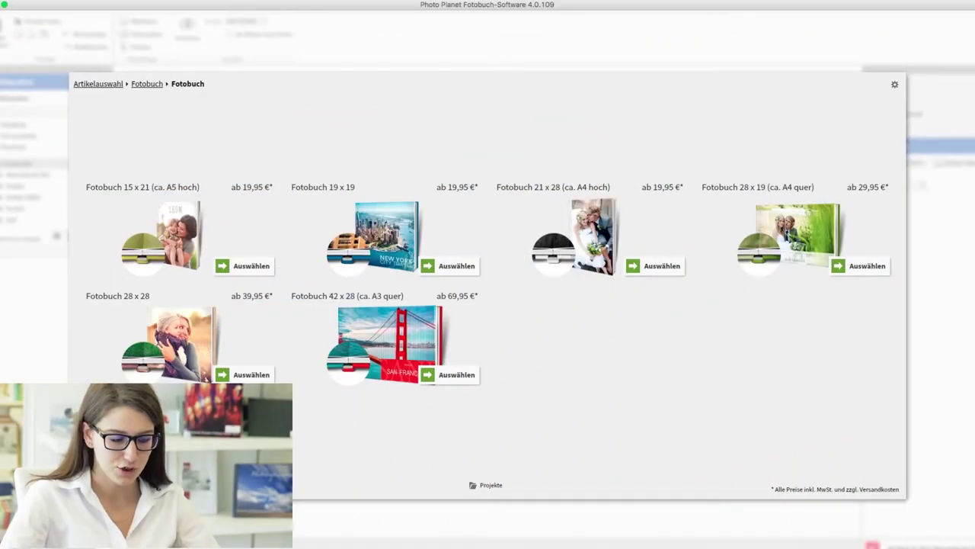
left_click(240, 374)
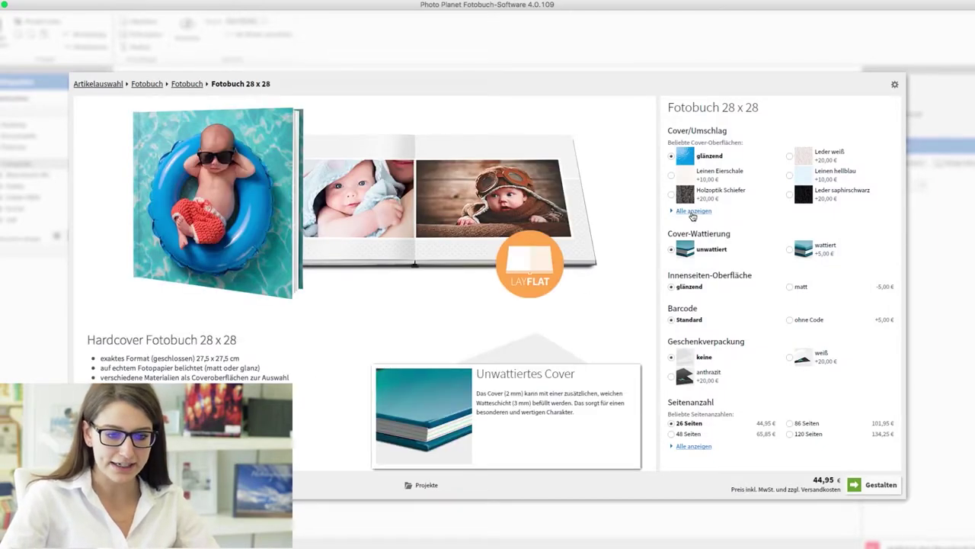
Show all cover surfaces and examine the cover padding, inner page surface, barcode and gift packaging options
mouse_move(682, 136)
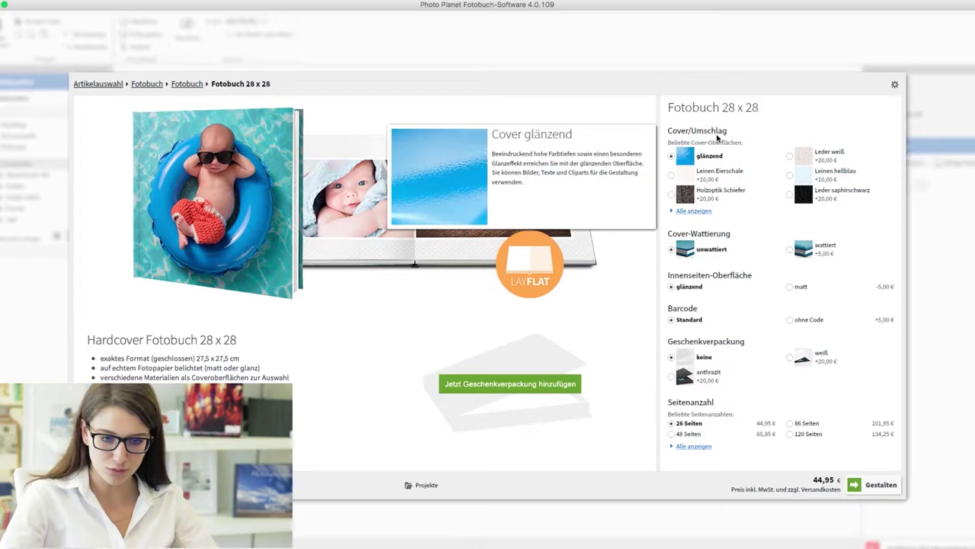
left_click(704, 213)
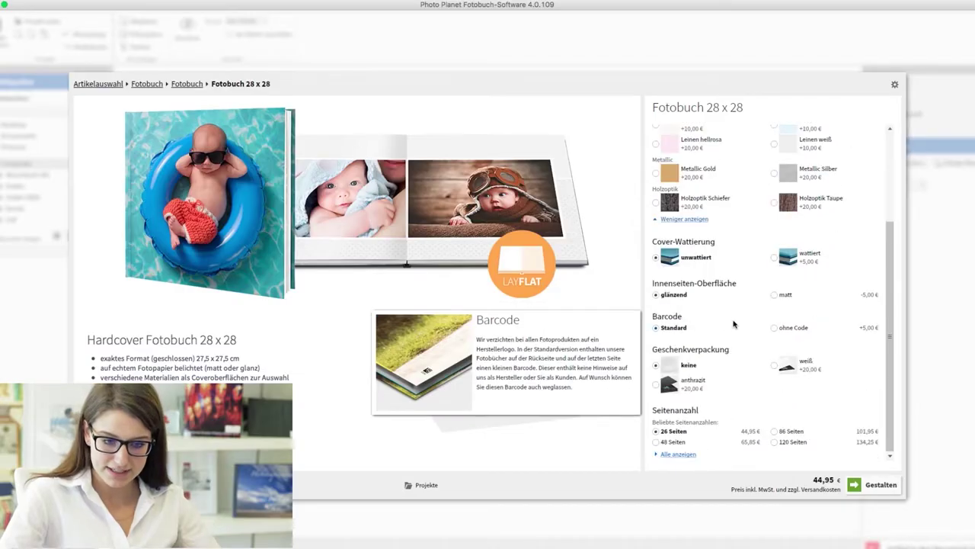
mouse_move(709, 259)
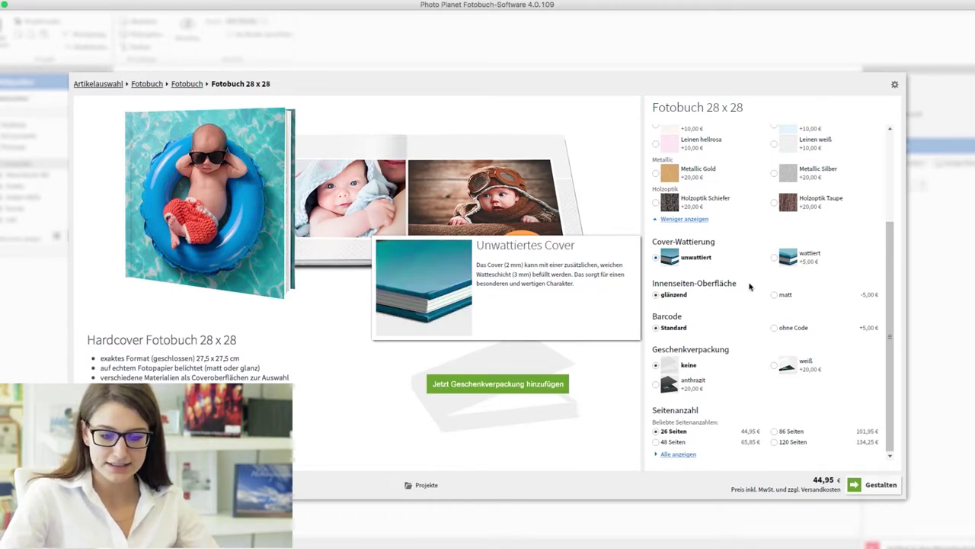
mouse_move(681, 298)
mouse_move(778, 308)
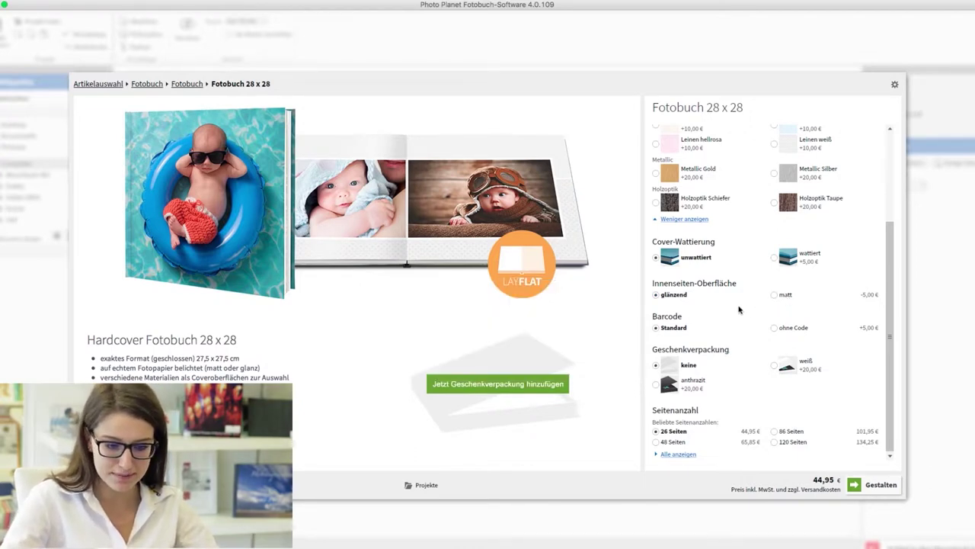
mouse_move(691, 333)
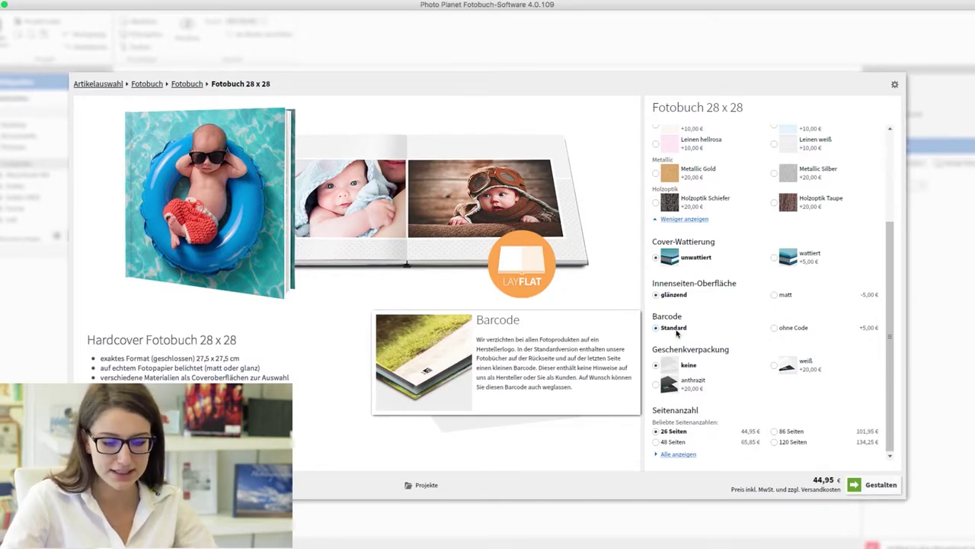
mouse_move(785, 329)
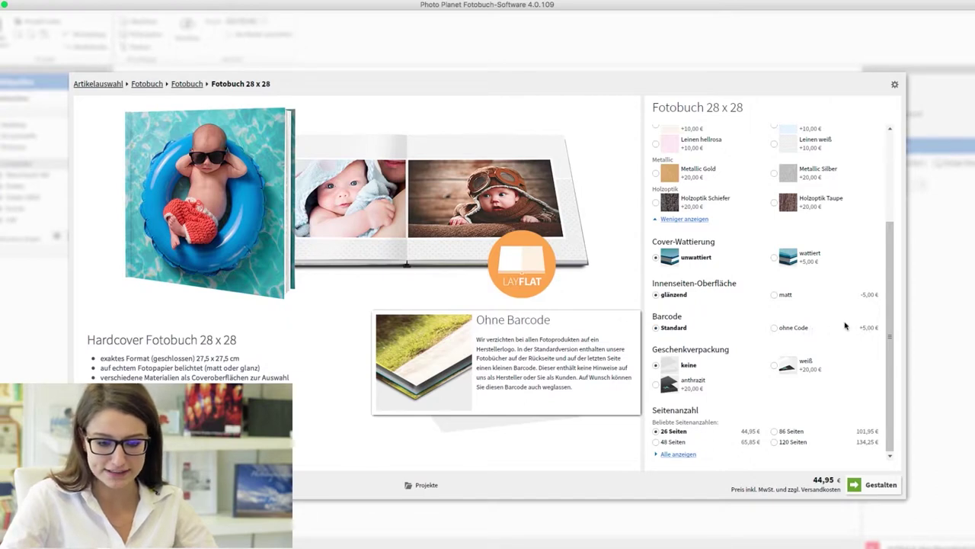
mouse_move(803, 378)
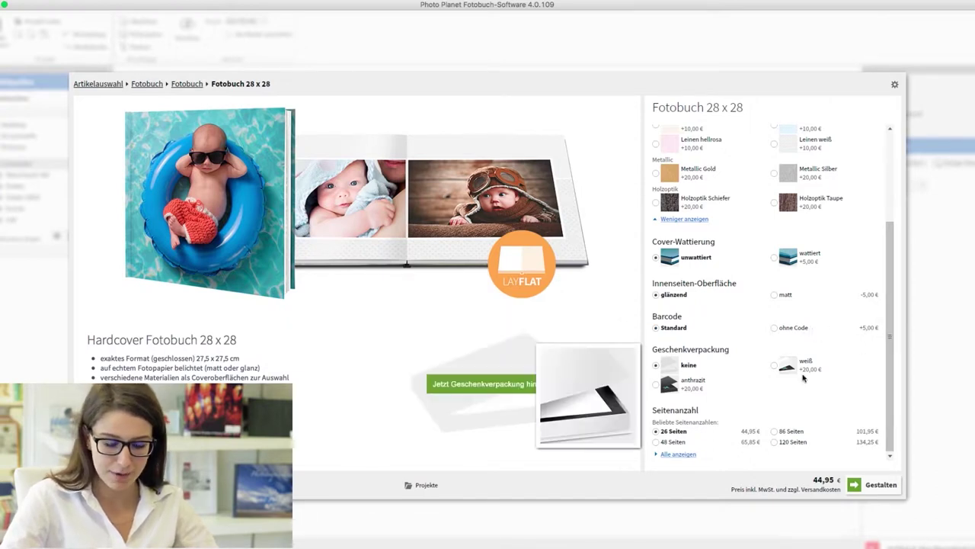
mouse_move(690, 384)
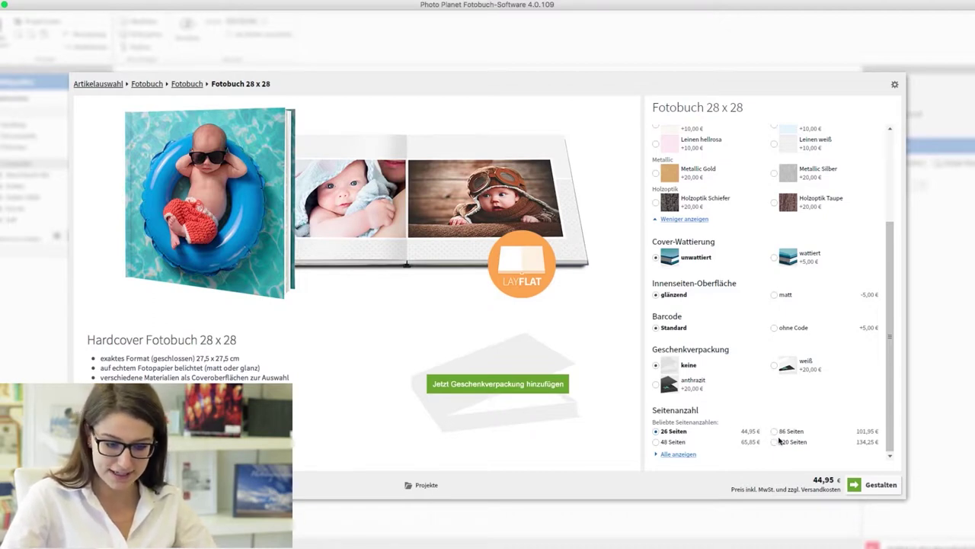
Try the 120, 86 and 48 page counts, set the book to 26 pages and start designing it
left_click(776, 441)
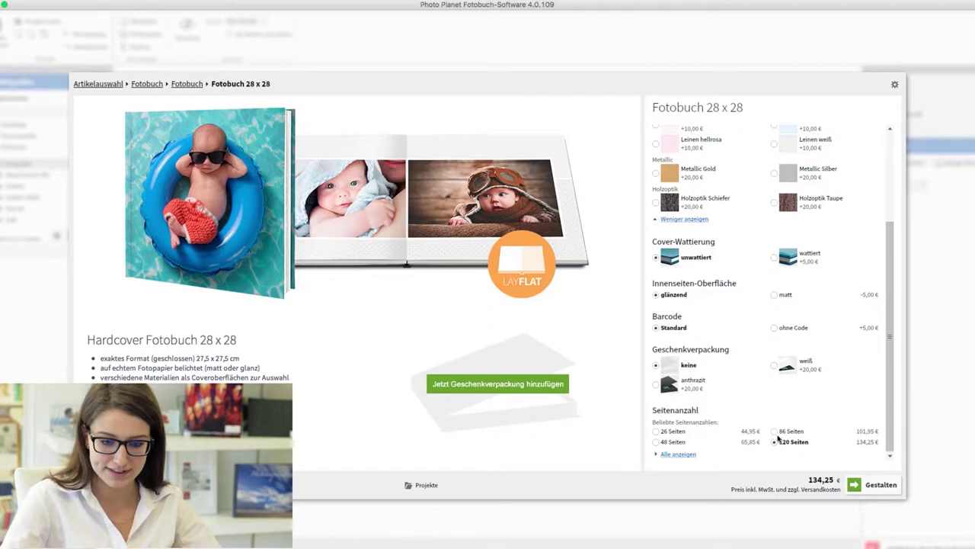
left_click(786, 431)
left_click(787, 445)
left_click(677, 445)
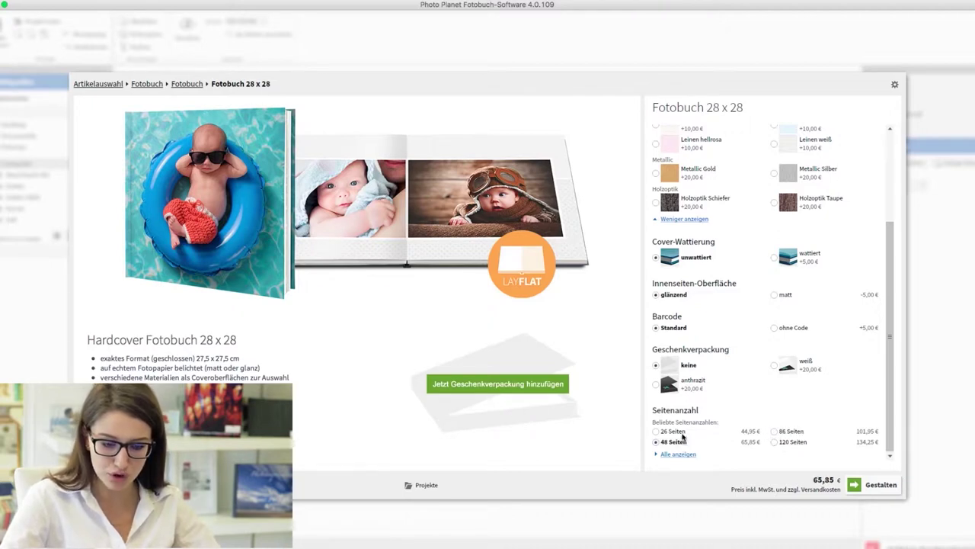
left_click(680, 432)
left_click(680, 441)
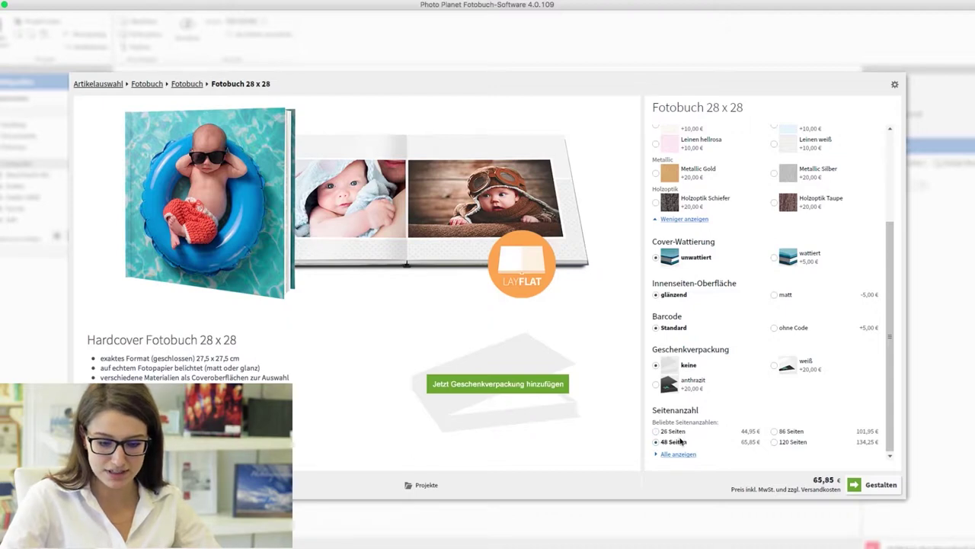
left_click(780, 442)
left_click(670, 433)
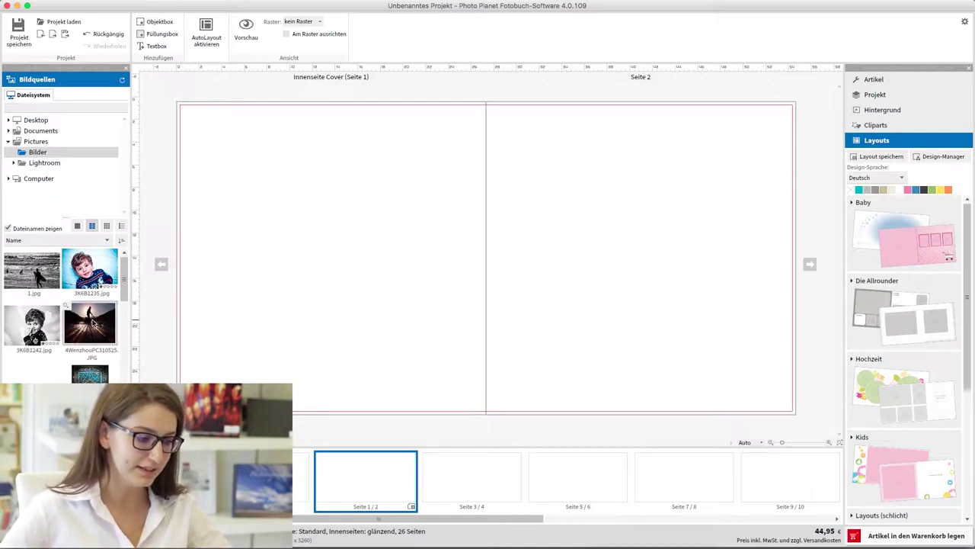
Place 4WenzhouPC310525.JPG on page 1 and move it to about X 4.03 cm, Y 5.19 cm
left_click(90, 320)
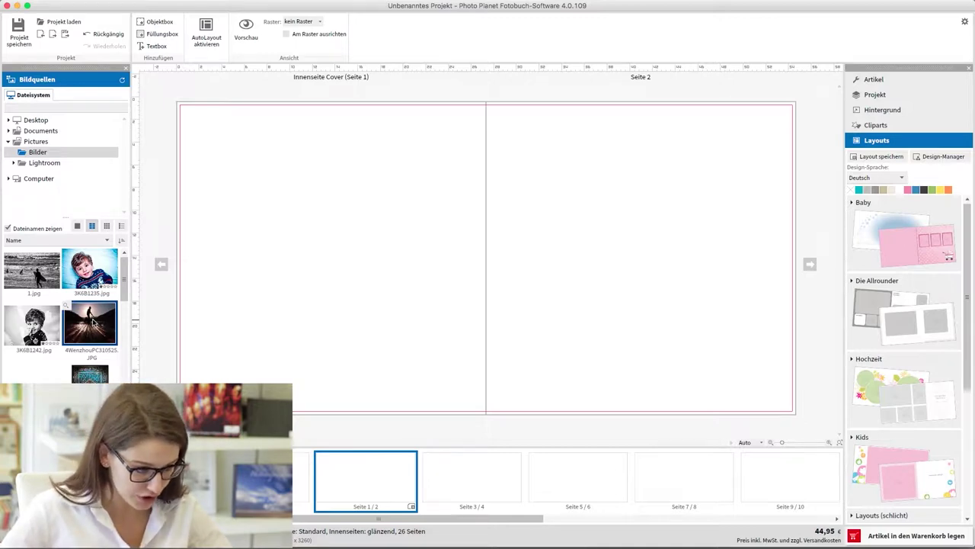
left_click_drag(93, 321, 319, 245)
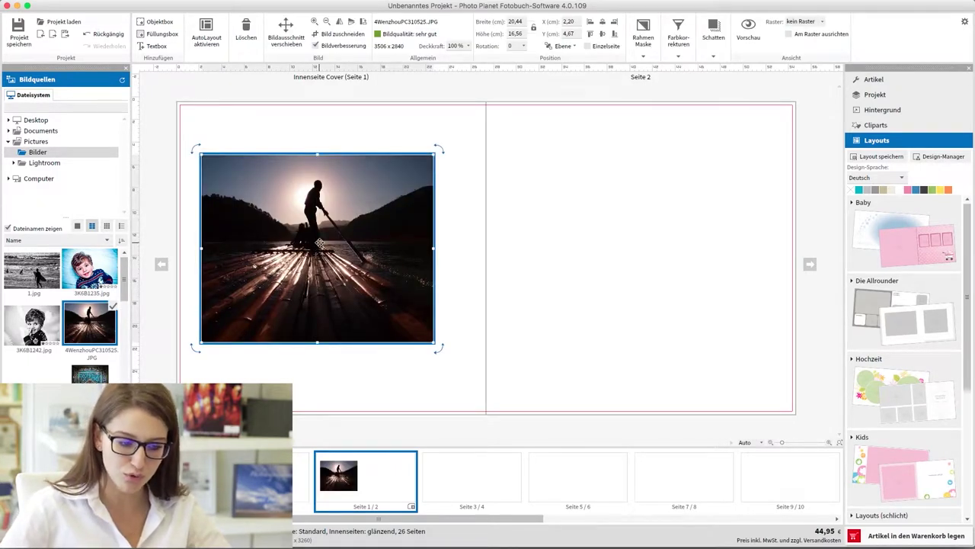
left_click_drag(318, 241, 338, 246)
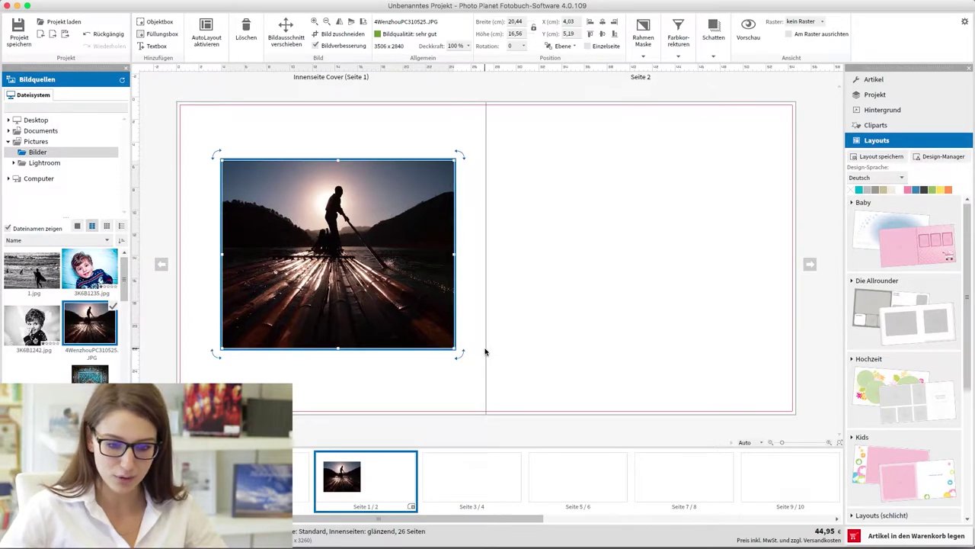
Apply a layout with three picture and two text placeholders from Layouts (schlicht), Kleine Spalten mit Rand außen, to pages 3/4
left_click(471, 470)
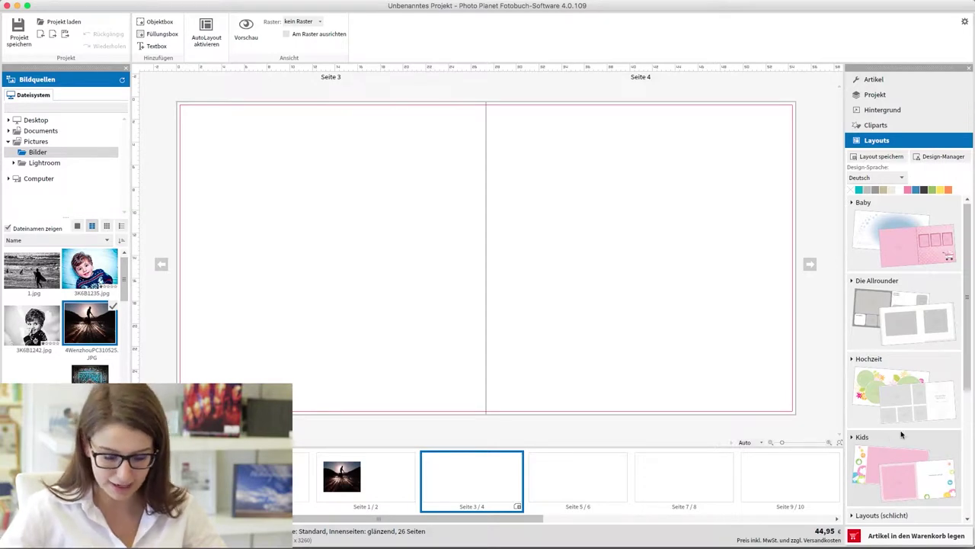
left_click(896, 516)
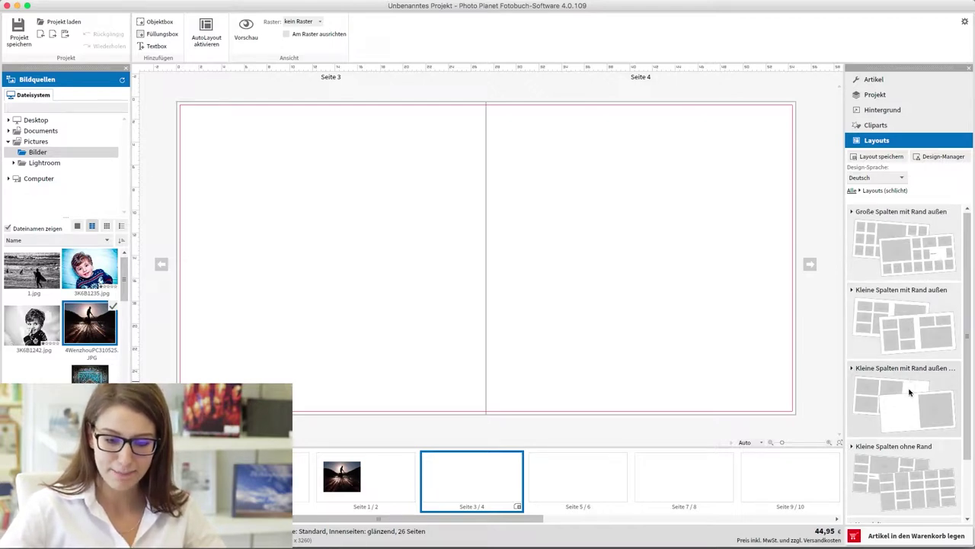
left_click(909, 318)
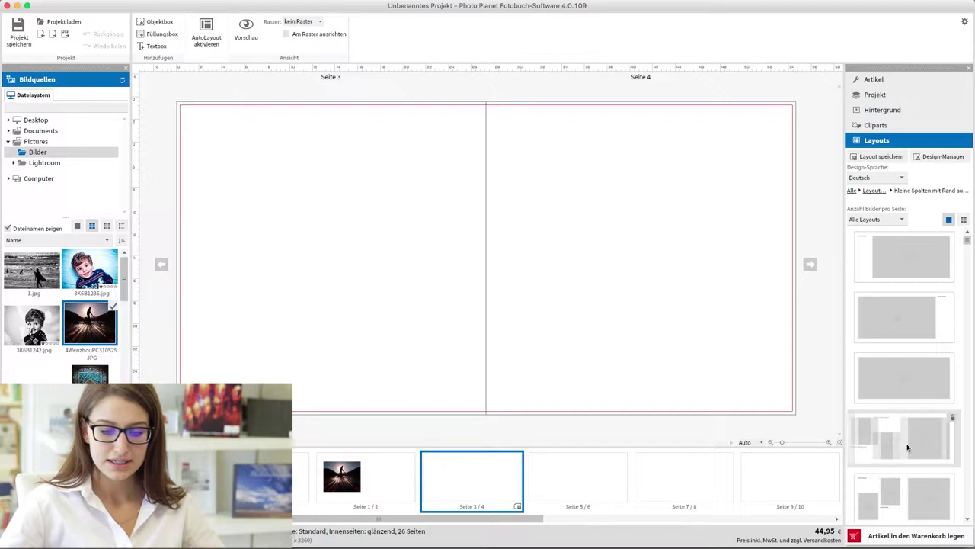
left_click_drag(910, 442, 620, 294)
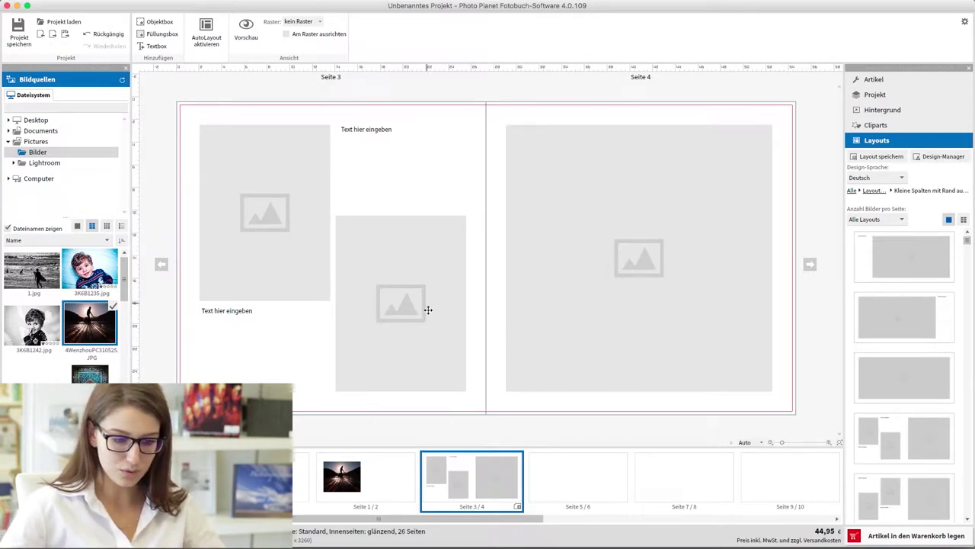
Fill the three picture placeholders on pages 3/4 with 3K6B1235.jpg, 3K6B1242.jpg and, as the large picture, FC-FAMILIE 2.jpg
left_click_drag(90, 269, 266, 214)
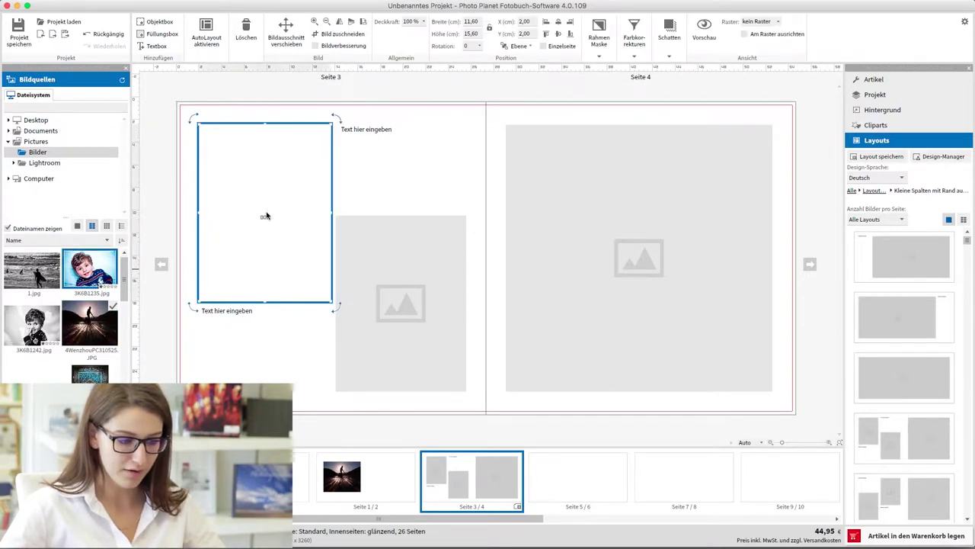
left_click_drag(32, 325, 333, 313)
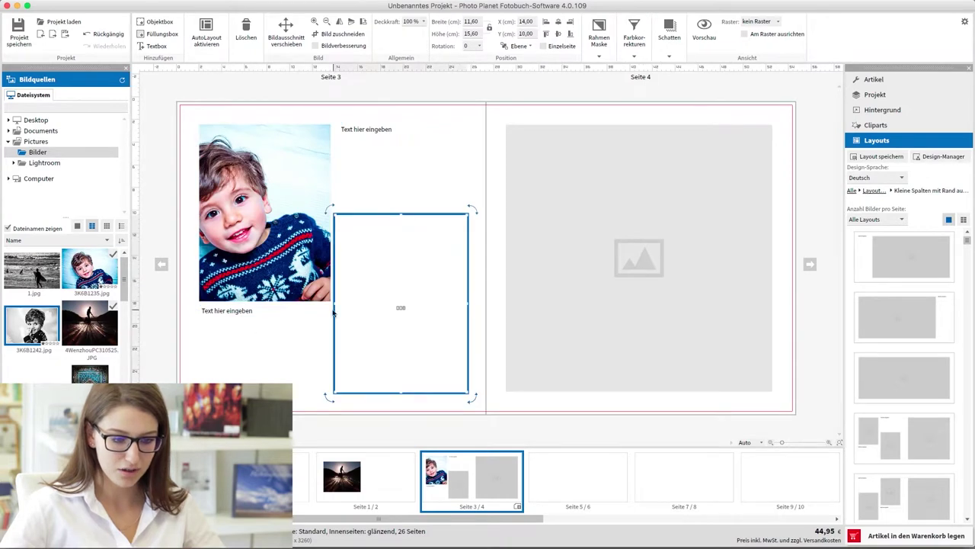
scroll(123, 324, "down", 10)
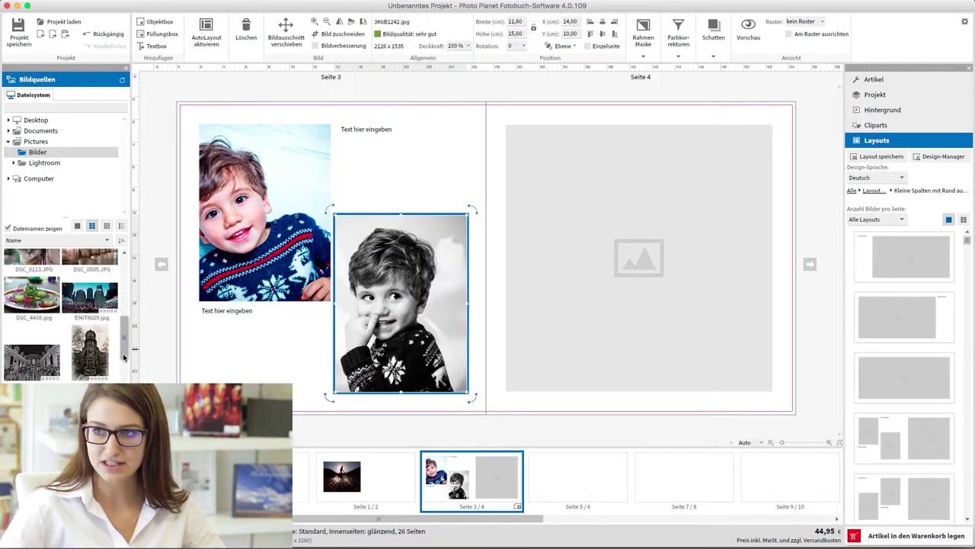
scroll(61, 320, "down", 2)
left_click_drag(90, 372, 599, 285)
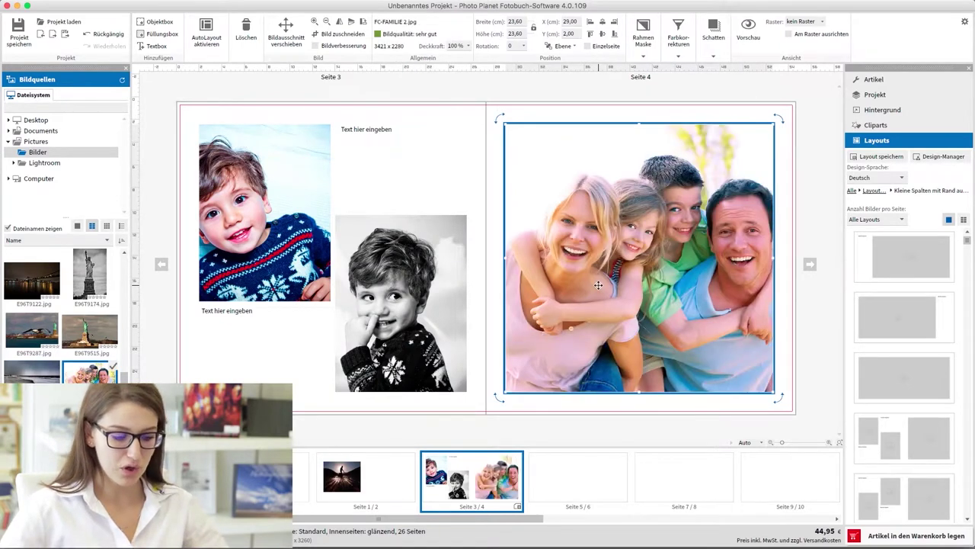
Activate AutoLayout for pages 5/6 and add the two crocus photos, the chick photo and the lotus photo
left_click(557, 479)
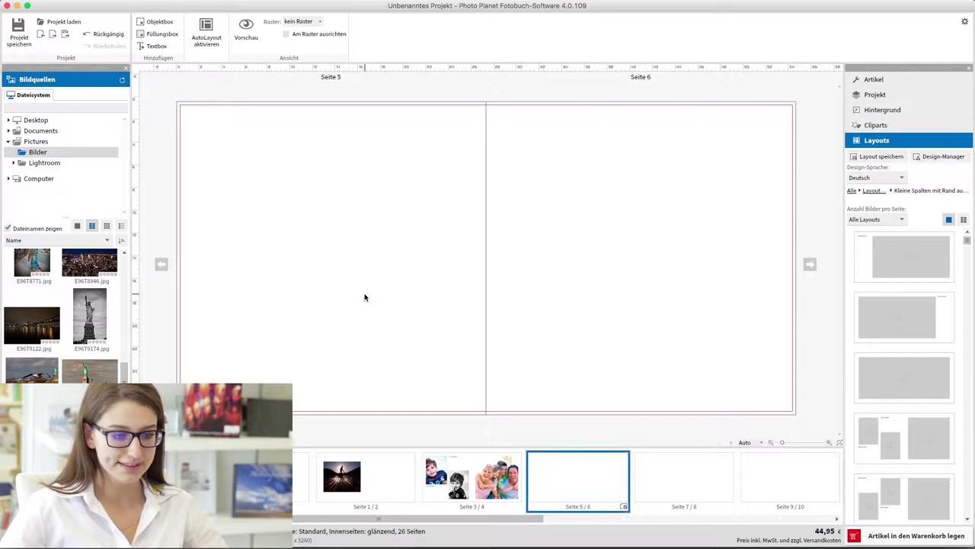
left_click(204, 38)
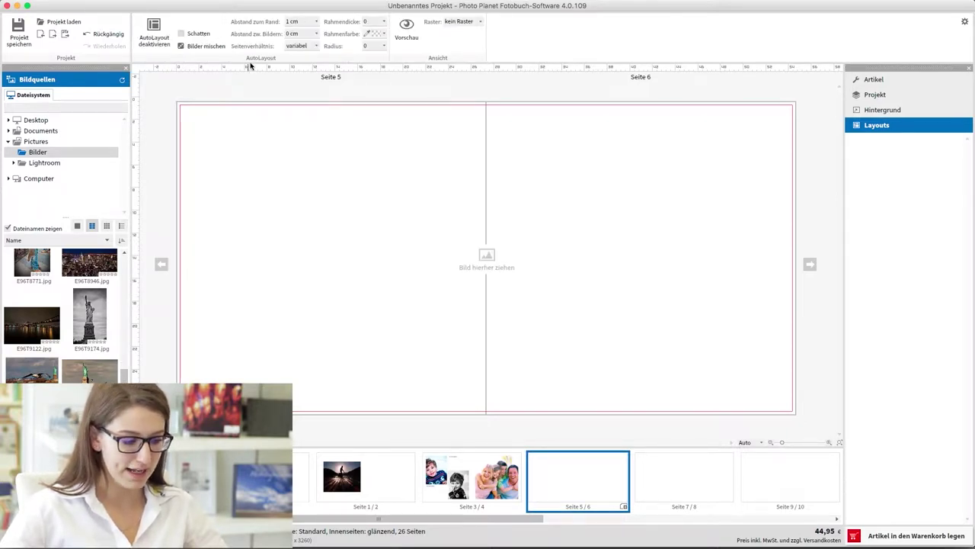
scroll(61, 320, "down", 15)
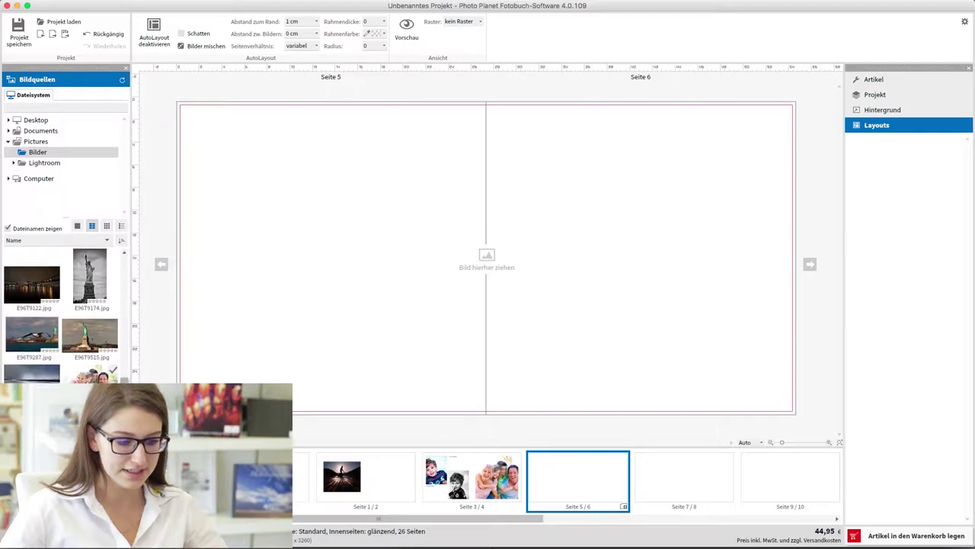
left_click_drag(31, 365, 488, 259)
left_click_drag(85, 375, 297, 305)
left_click_drag(31, 423, 290, 305)
left_click_drag(90, 423, 277, 332)
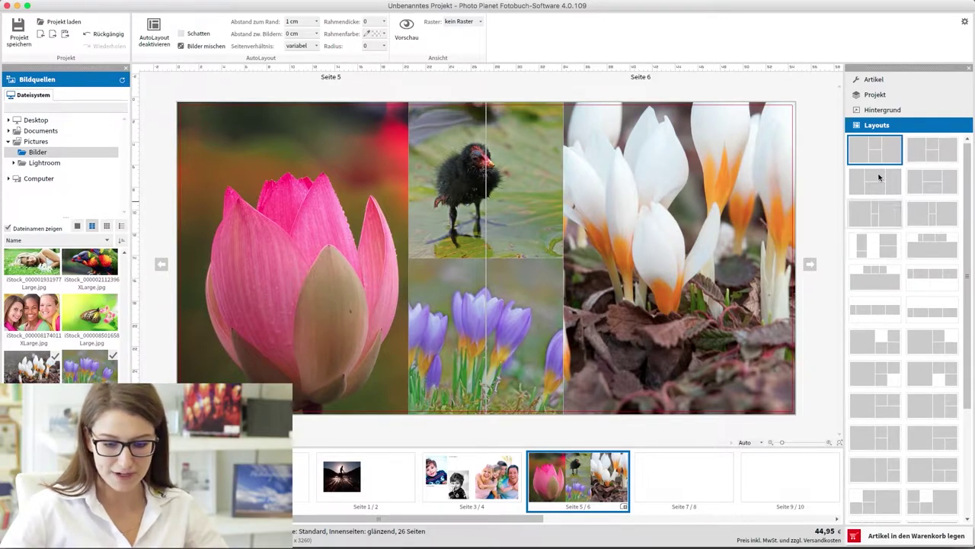
Try several alternative four-photo AutoLayout arrangements on pages 5/6, both full-bleed and with white margins
left_click(931, 150)
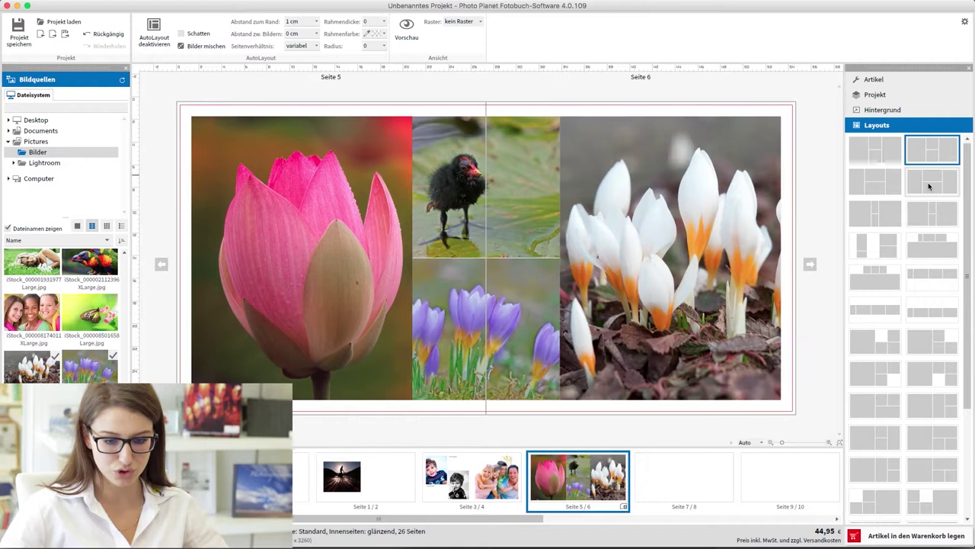
left_click(928, 187)
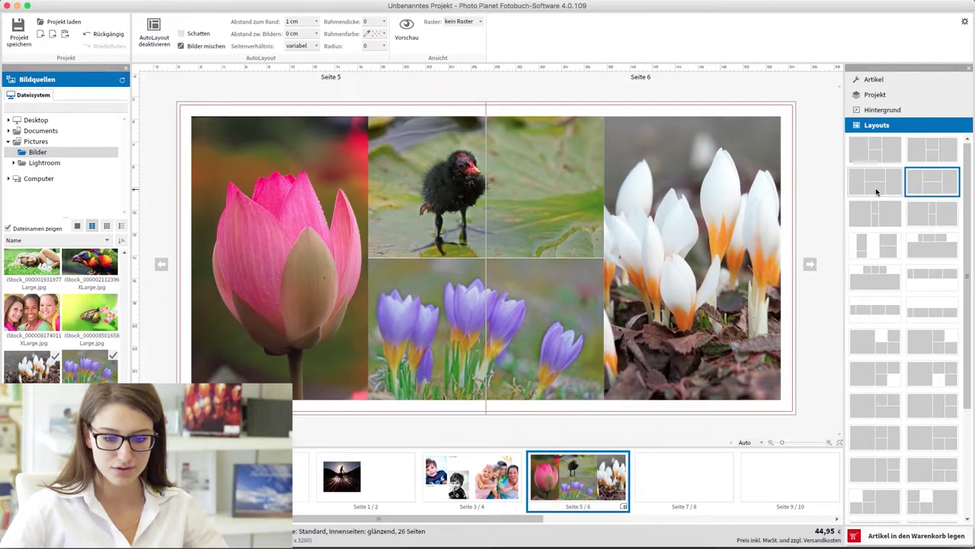
left_click(875, 189)
left_click(872, 212)
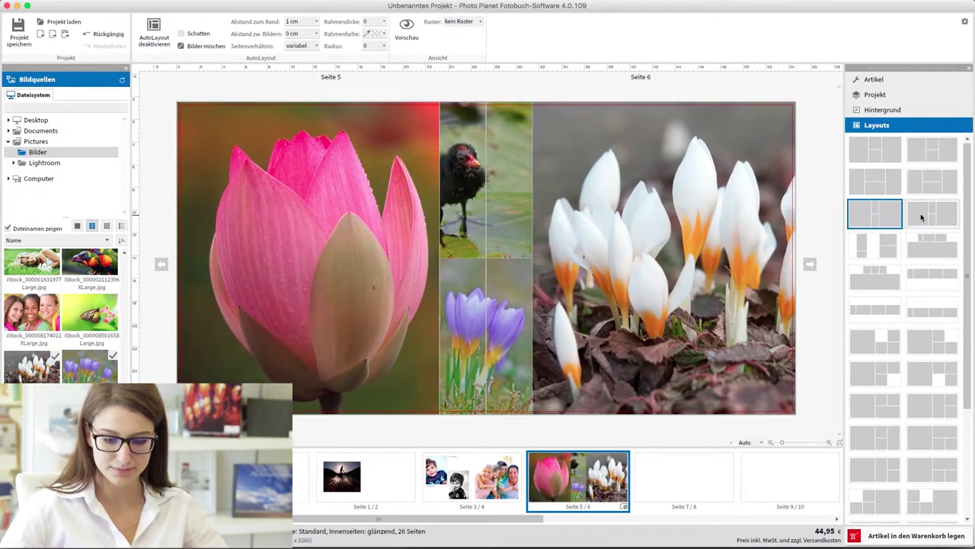
left_click(922, 217)
left_click(884, 236)
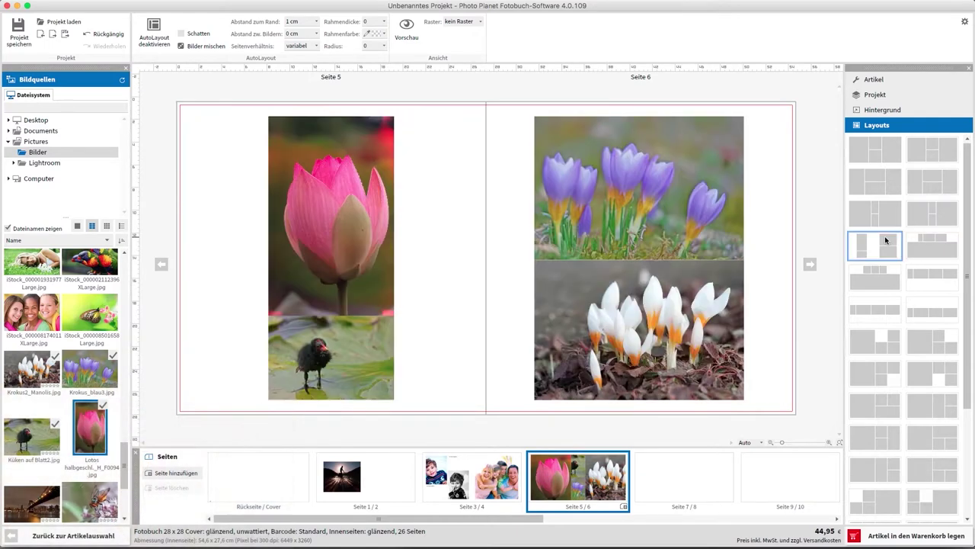
left_click(887, 191)
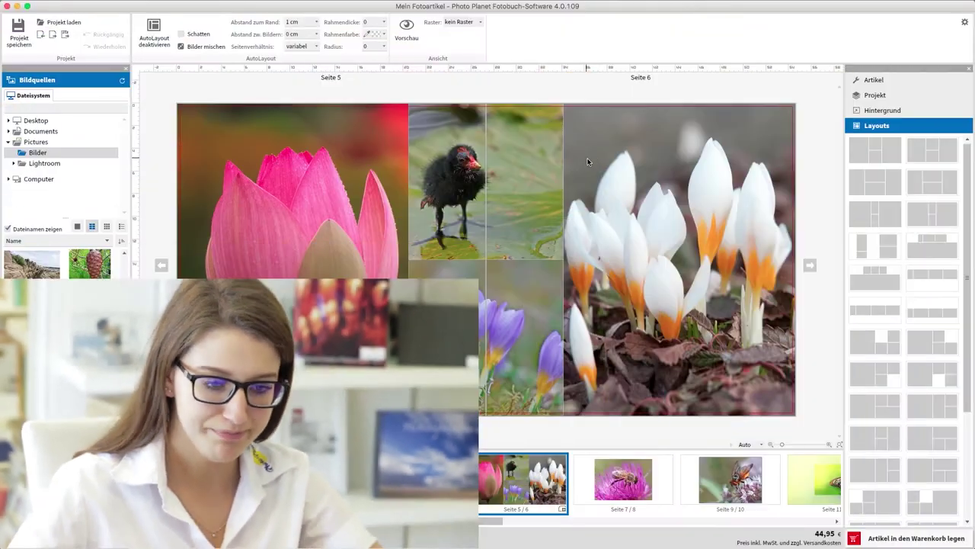
Try to delete the lotus photo from the AutoLayout arrangement on page 5
left_click(353, 163)
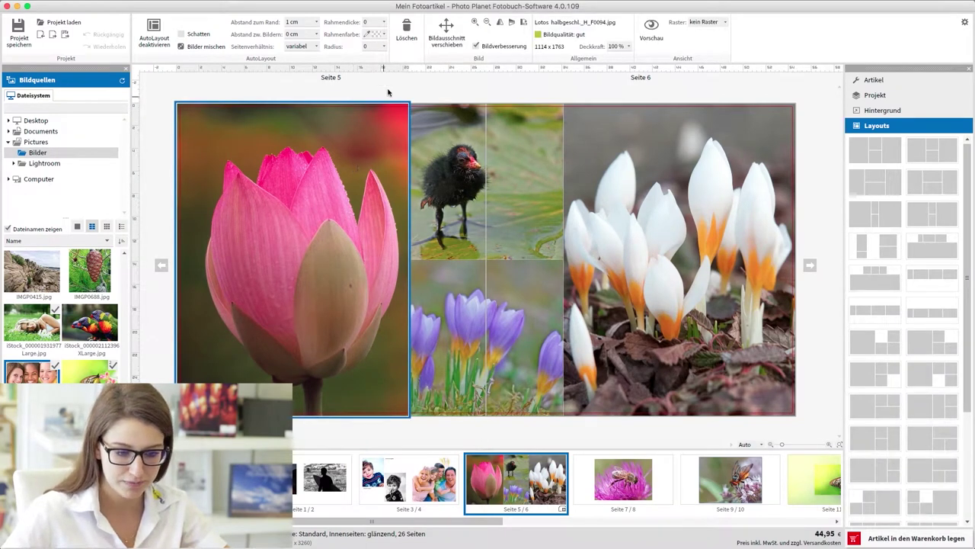
left_click(400, 35)
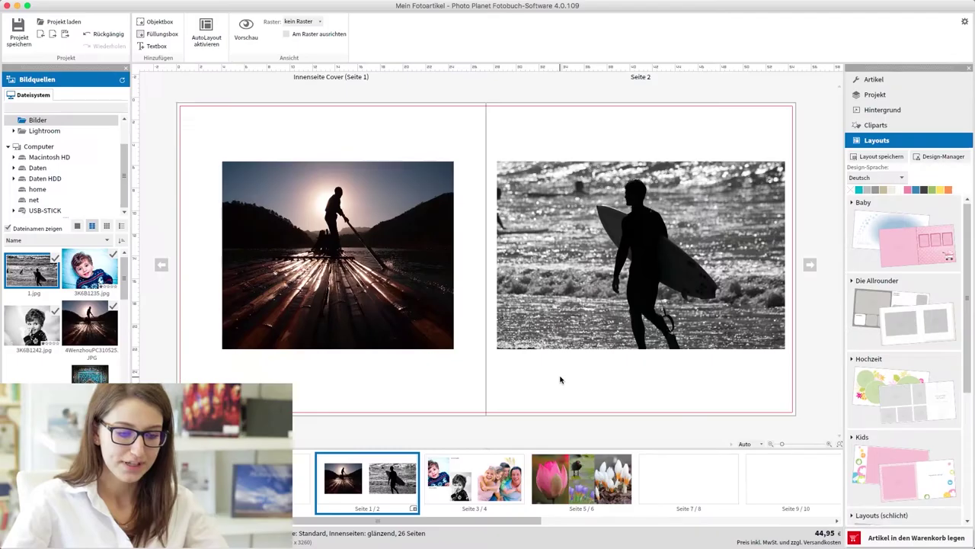
Enlarge the image section of the surfer photo 1.jpg on page 2 in twelve increments
left_click(574, 317)
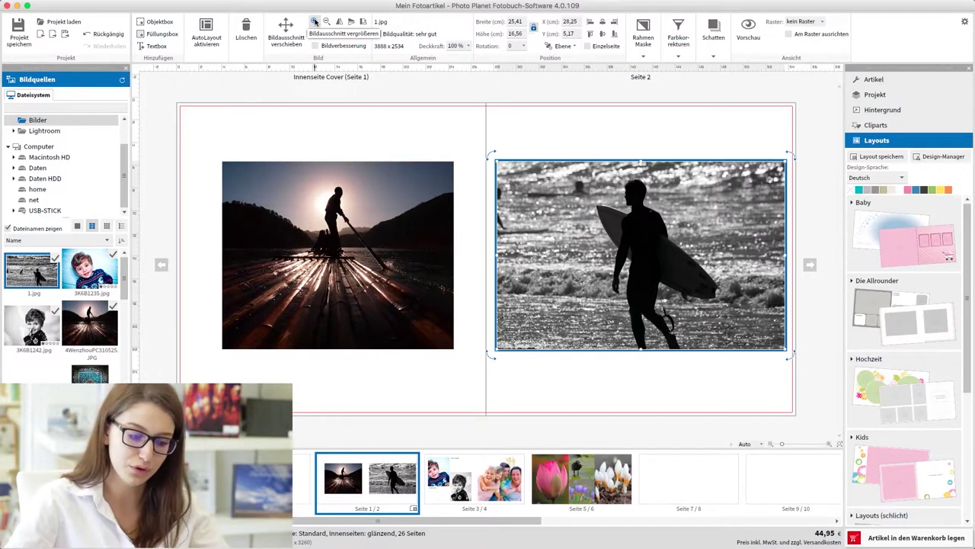
left_click(315, 21)
left_click(314, 21)
left_click(314, 22)
left_click(314, 21)
left_click(314, 21)
left_click(314, 21)
left_click(315, 22)
left_click(315, 21)
left_click(314, 22)
left_click(315, 22)
left_click(315, 21)
left_click(315, 21)
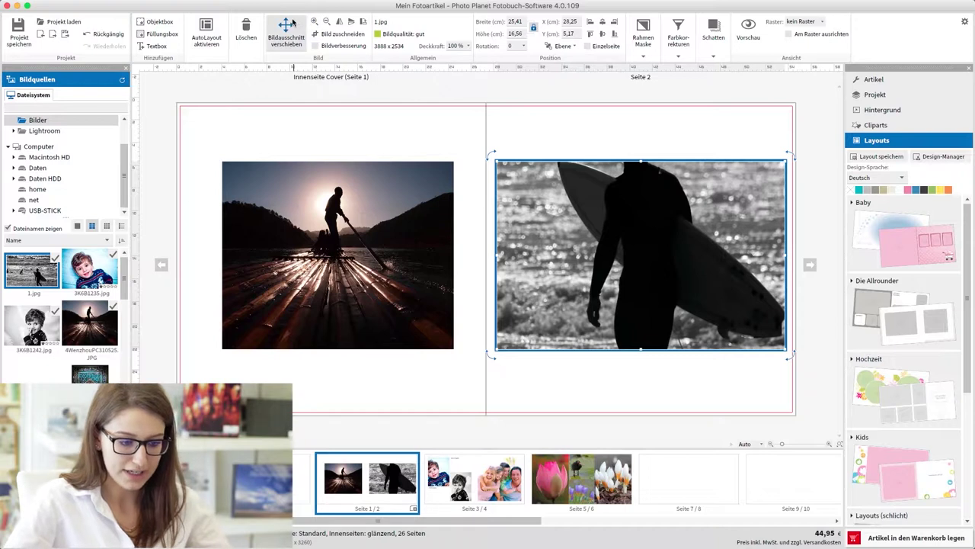
Shift the image section of the surfer photo down within its frame until the surfer's head is fully inside
left_click(282, 31)
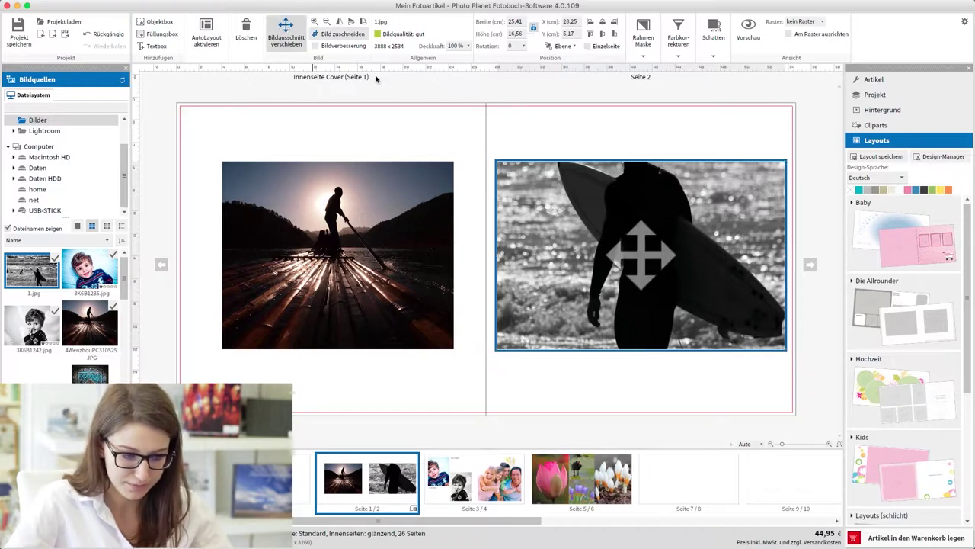
left_click_drag(645, 263, 646, 338)
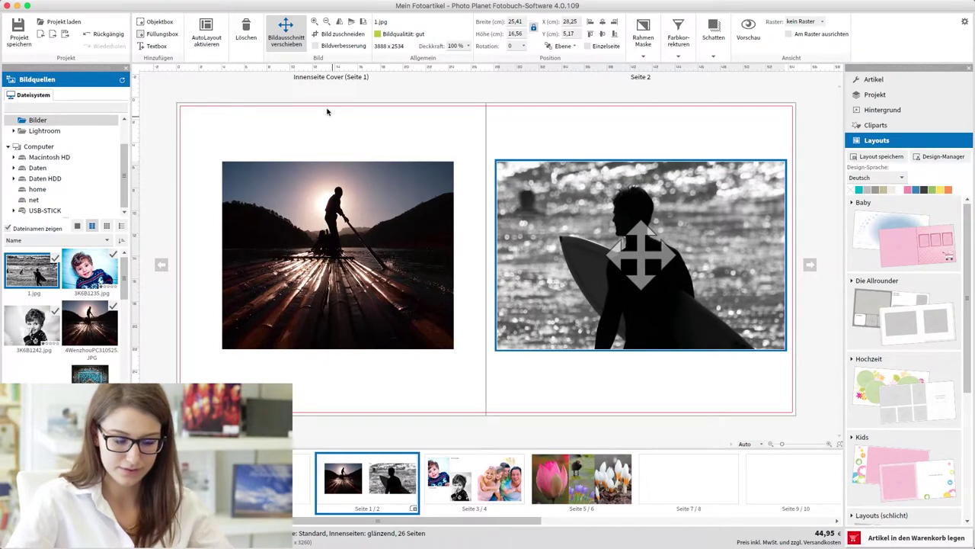
left_click(282, 37)
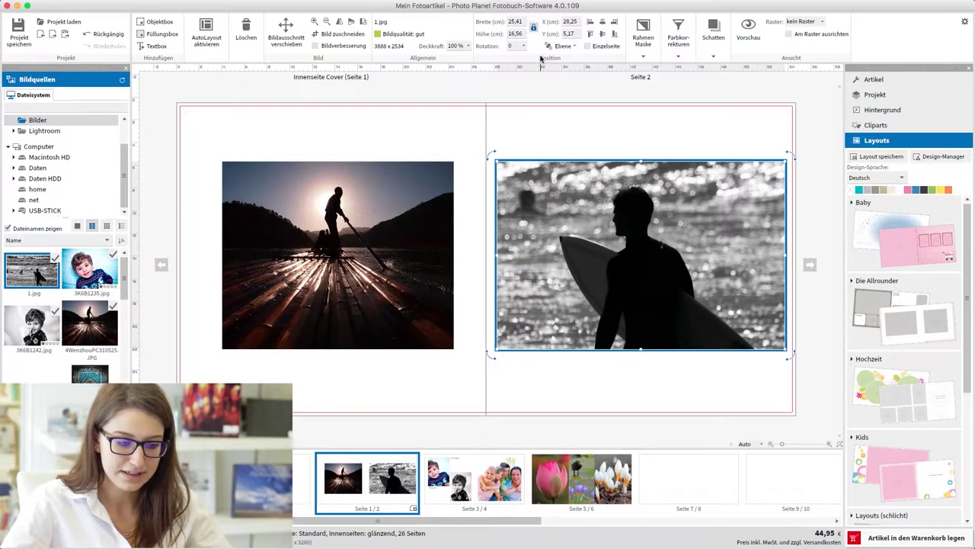
Nudge the surfer photo to X 28,29 cm and scale it proportionally, first to a width of 20 cm, finally to a height of 15 cm
mouse_move(616, 195)
left_mouse_down()
mouse_move(619, 161)
mouse_move(610, 157)
mouse_move(634, 158)
mouse_move(631, 200)
mouse_move(618, 201)
left_mouse_up()
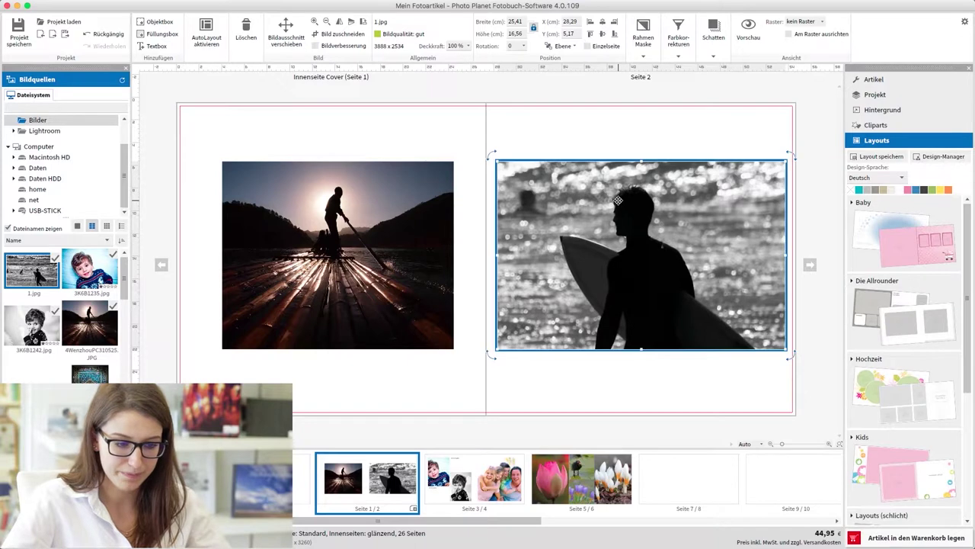
double_click(518, 21)
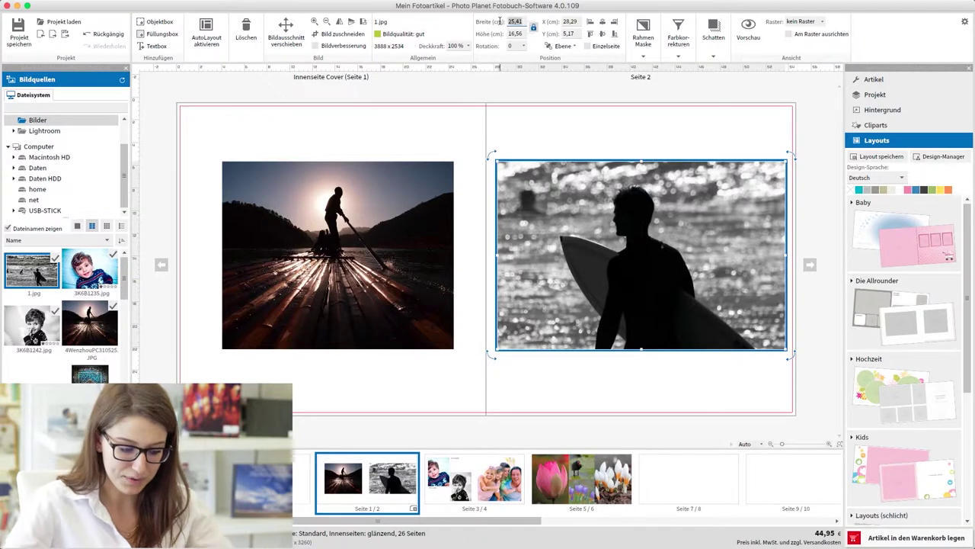
type("20")
key("Tab")
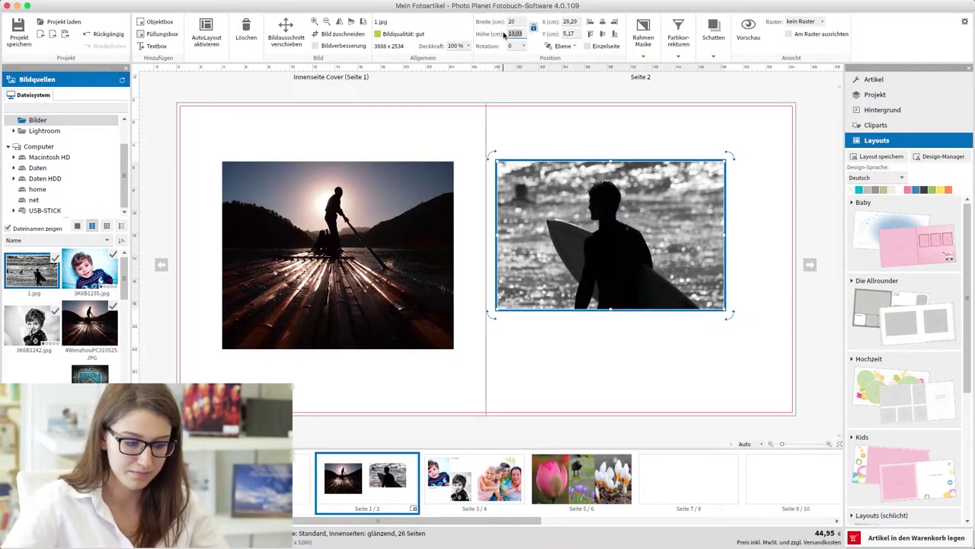
type("15")
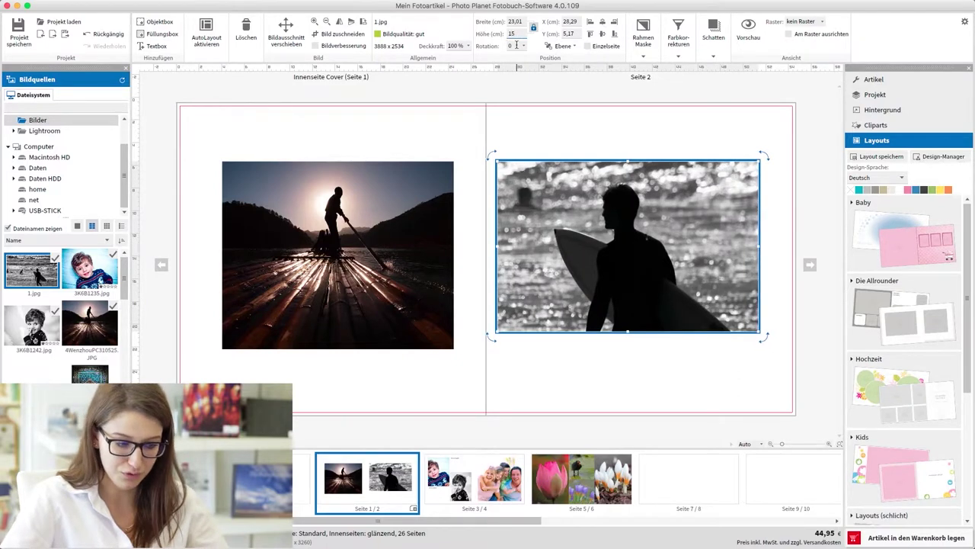
Try rotating the surfer photo by 2 degrees and set its rotation back to 0
left_click(515, 46)
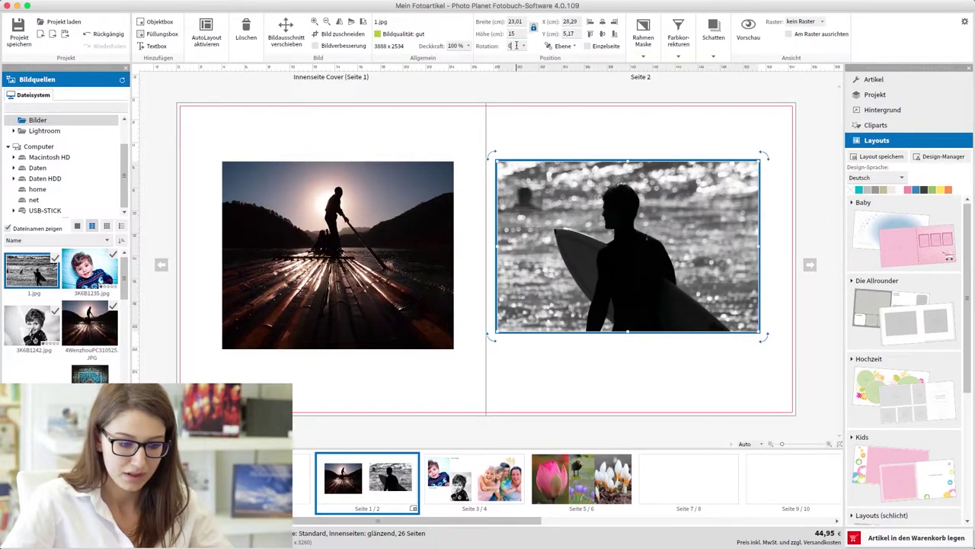
left_click(523, 46)
left_click_drag(534, 58, 538, 59)
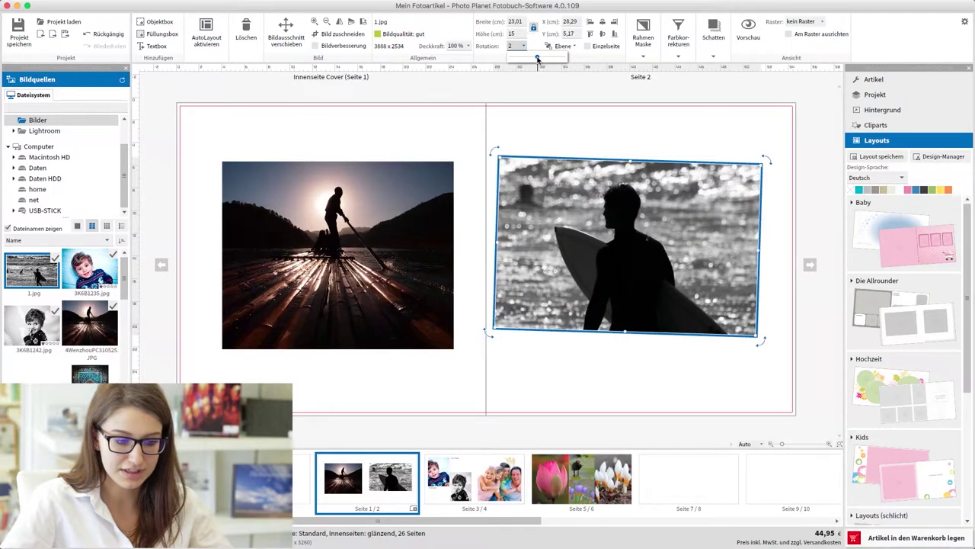
key("BackSpace")
type("0")
key("Return")
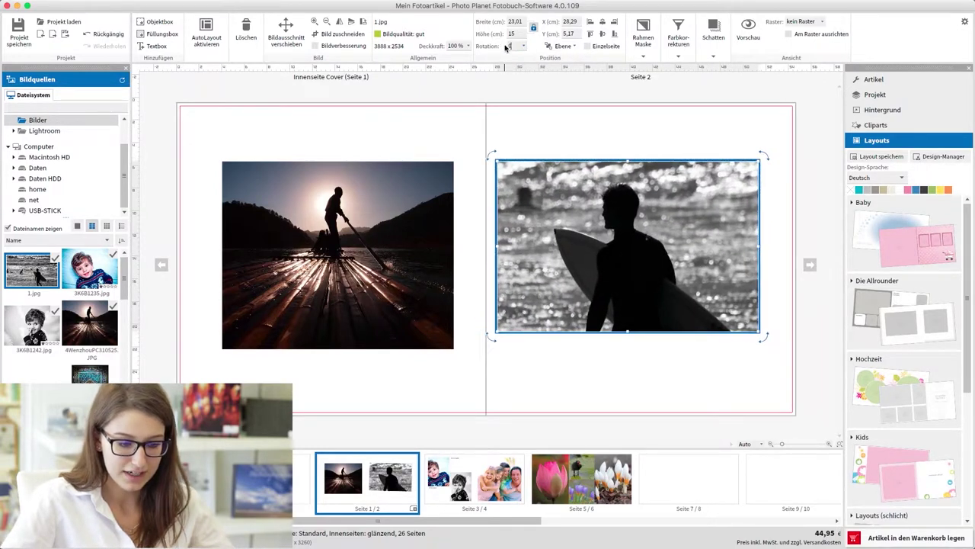
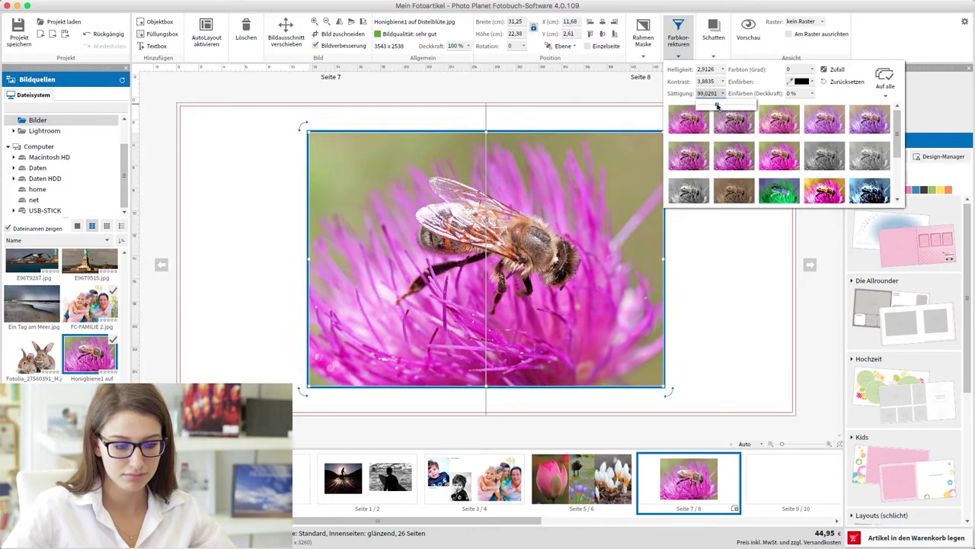
Set the hue of the bee photo on pages 7/8 to 360 degrees in its colour corrections
left_click(812, 69)
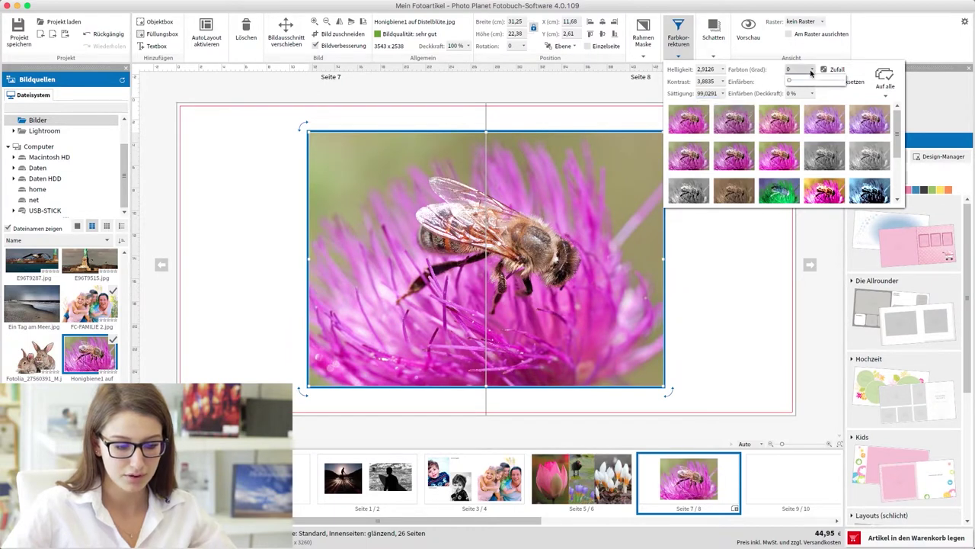
left_click_drag(793, 82, 846, 86)
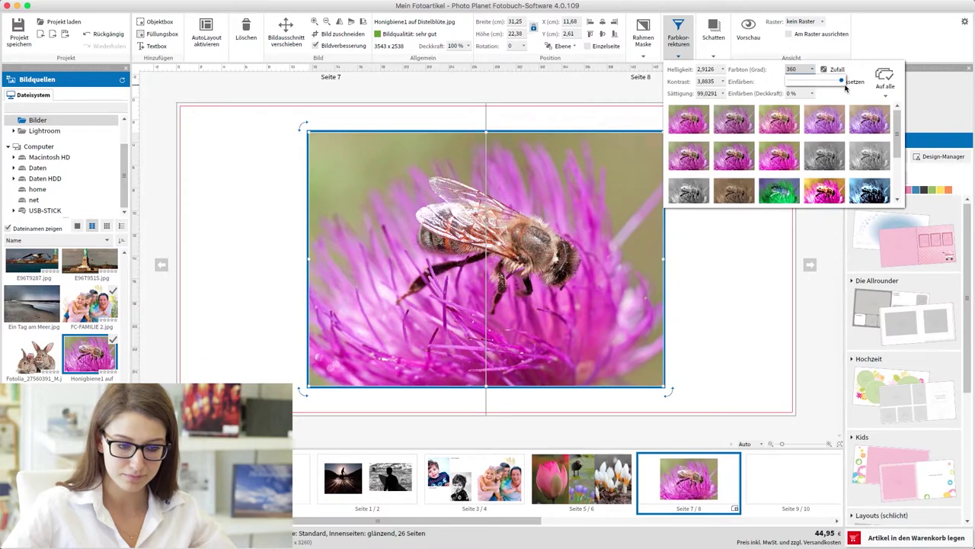
left_click(813, 72)
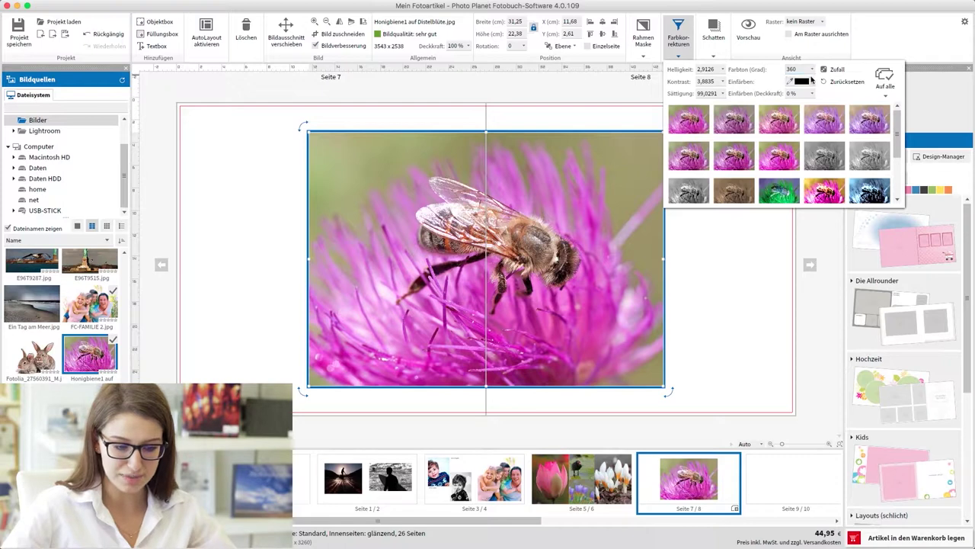
Try pale blue and light green tints on the bee photo, then colour it with a slightly darker light blue
left_click(813, 83)
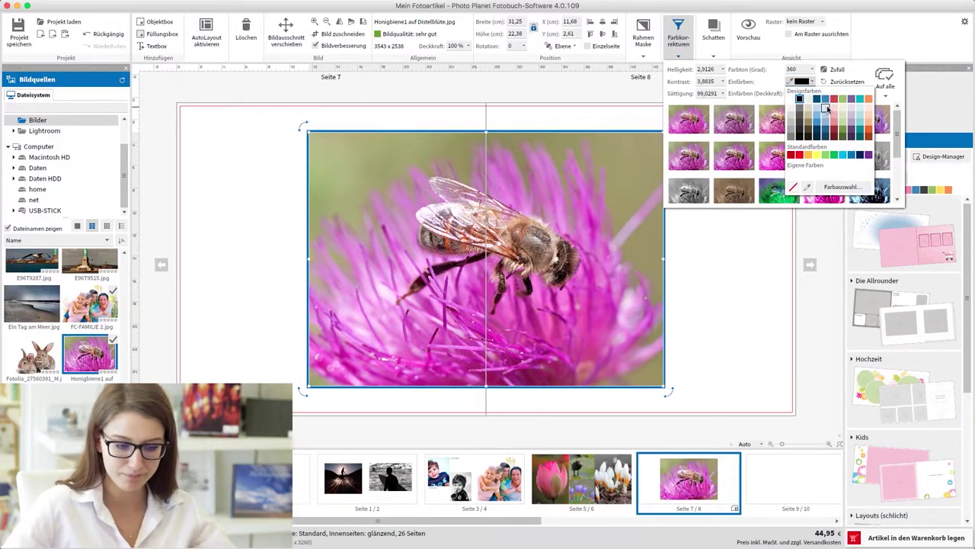
left_click(828, 110)
left_click(813, 82)
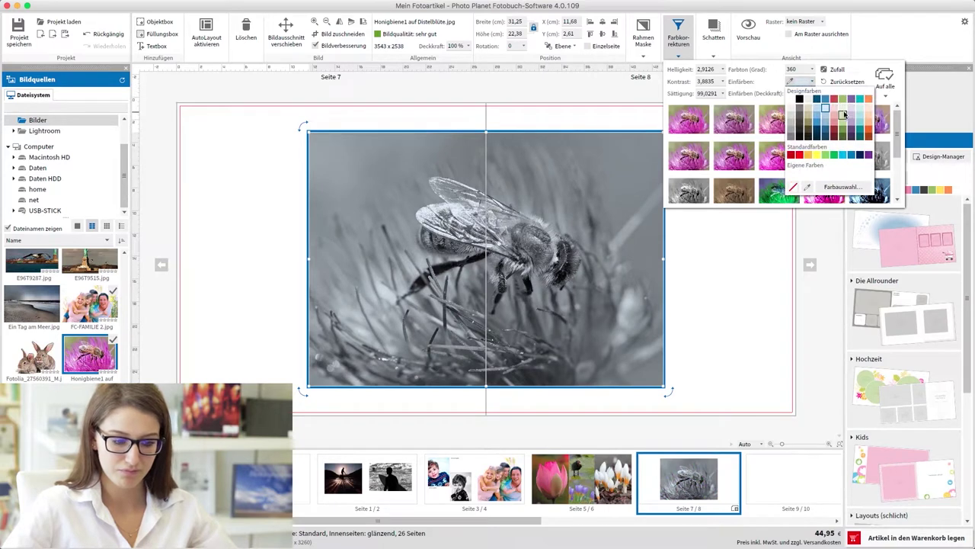
left_click(844, 114)
left_click(813, 83)
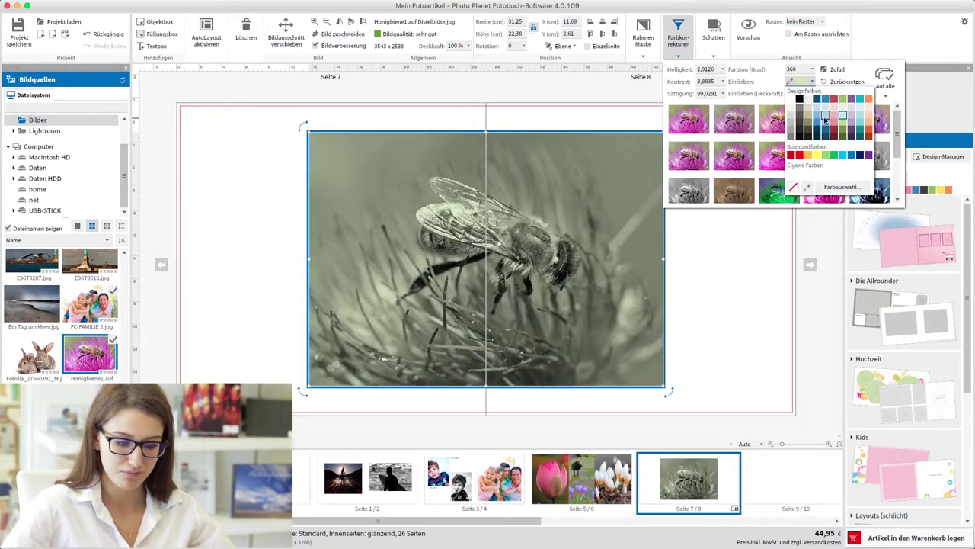
left_click(826, 119)
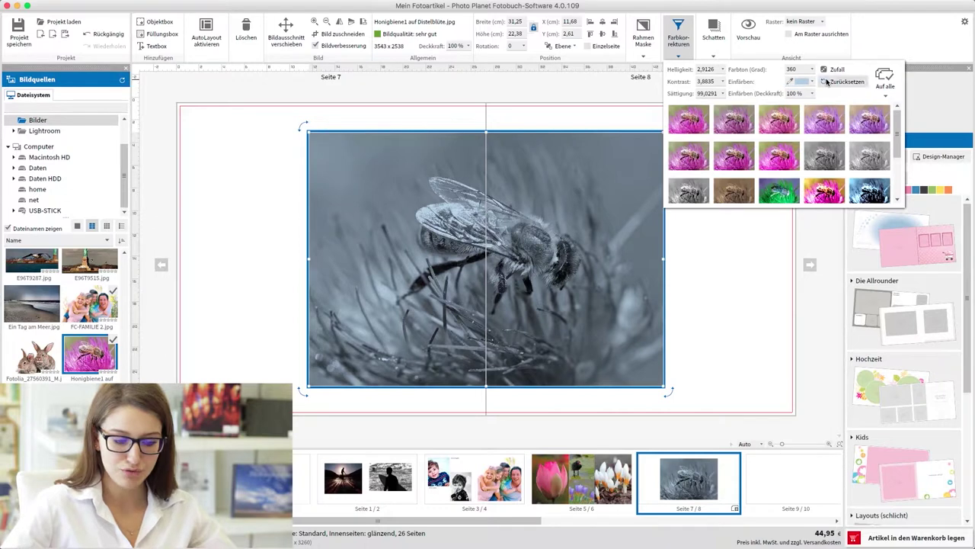
Try several random colour corrections on the bee photo, then reset all of its colour corrections
left_click(825, 70)
left_click(828, 70)
left_click(829, 70)
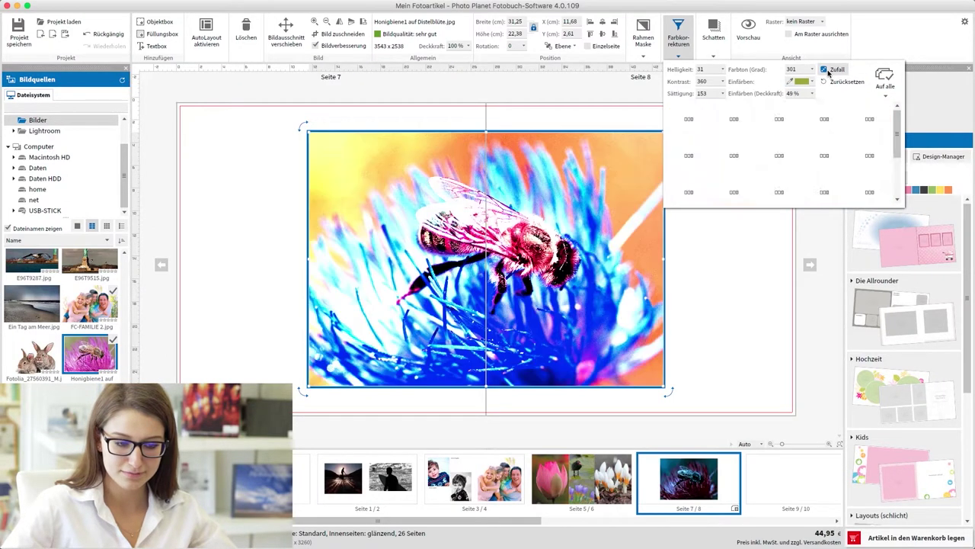
left_click(828, 70)
left_click(828, 70)
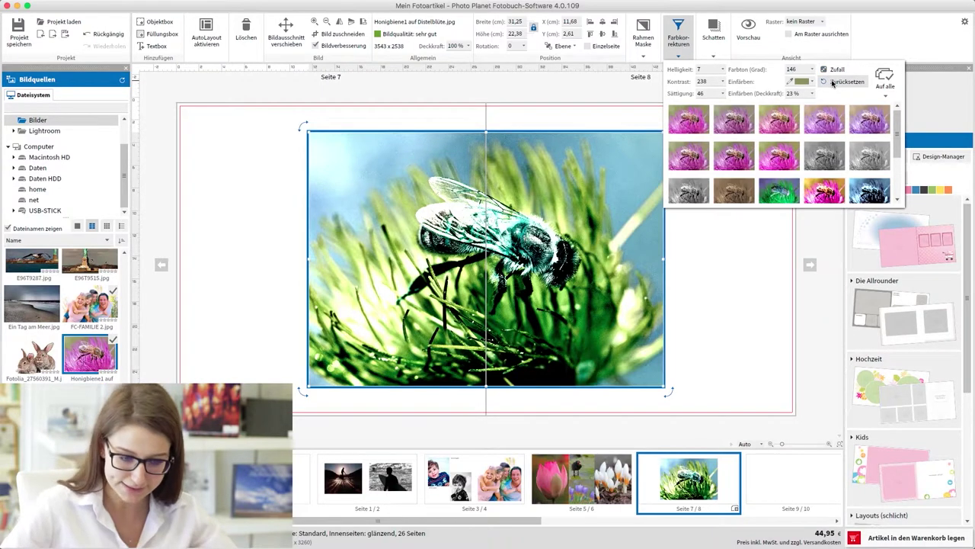
left_click(834, 82)
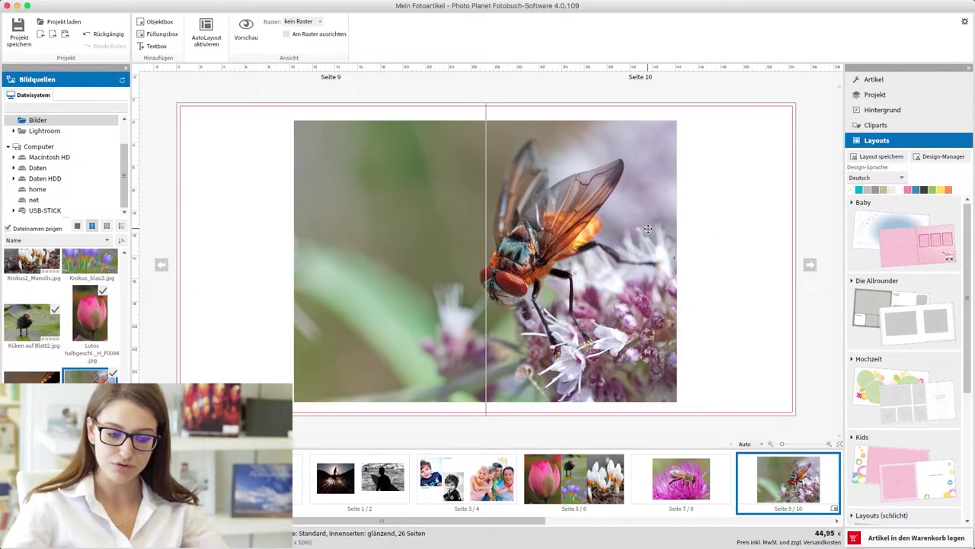
Activate a shadow for the hoverfly photo on pages 9/10 and colour it dark blue
left_click(646, 228)
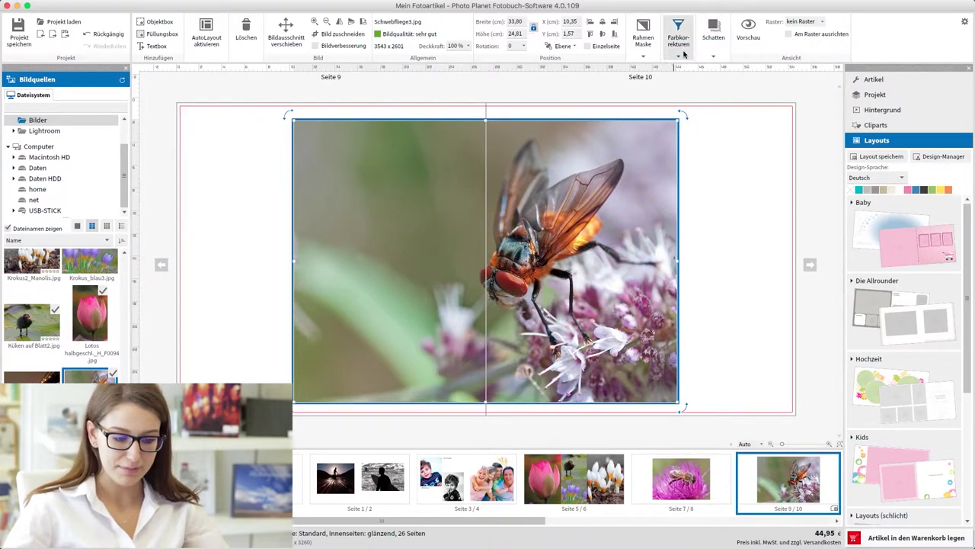
left_click(714, 54)
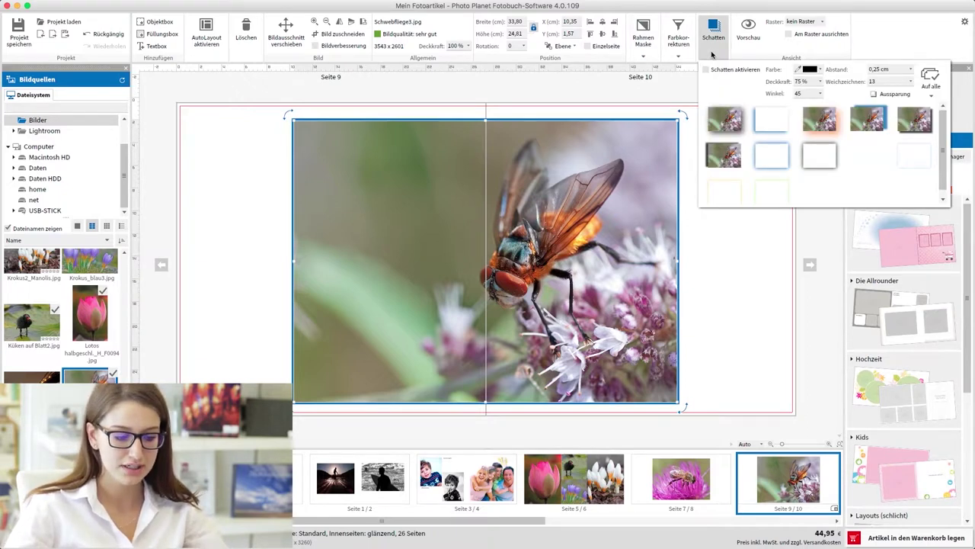
left_click(706, 71)
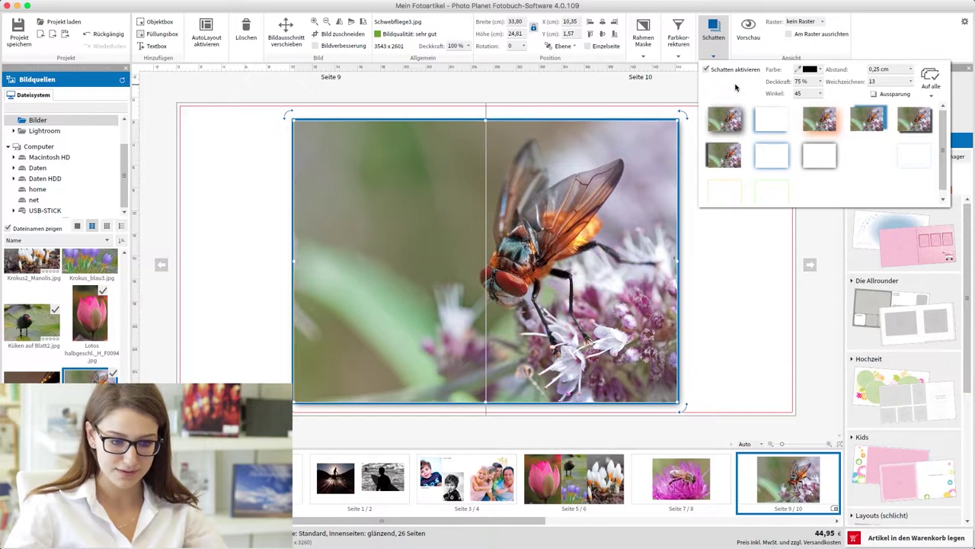
left_click(810, 69)
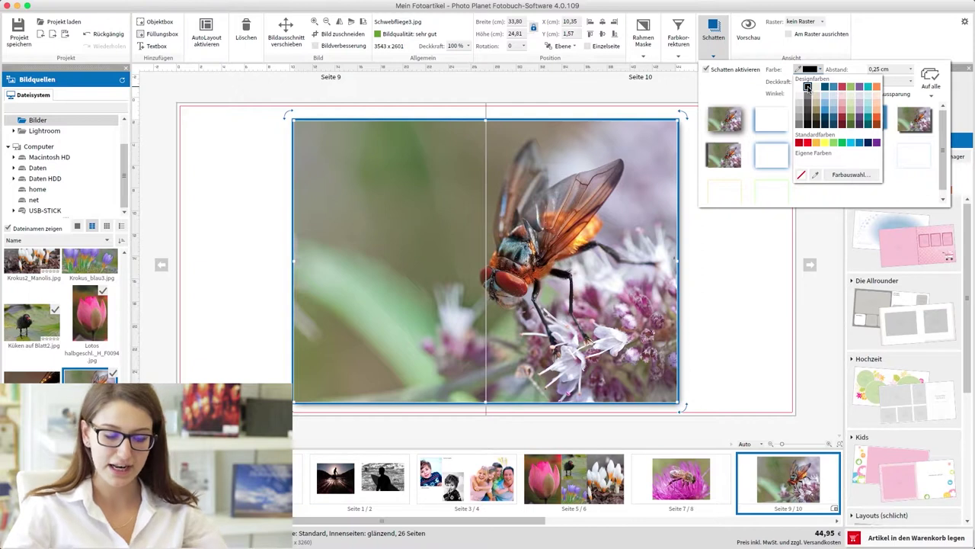
left_click(824, 87)
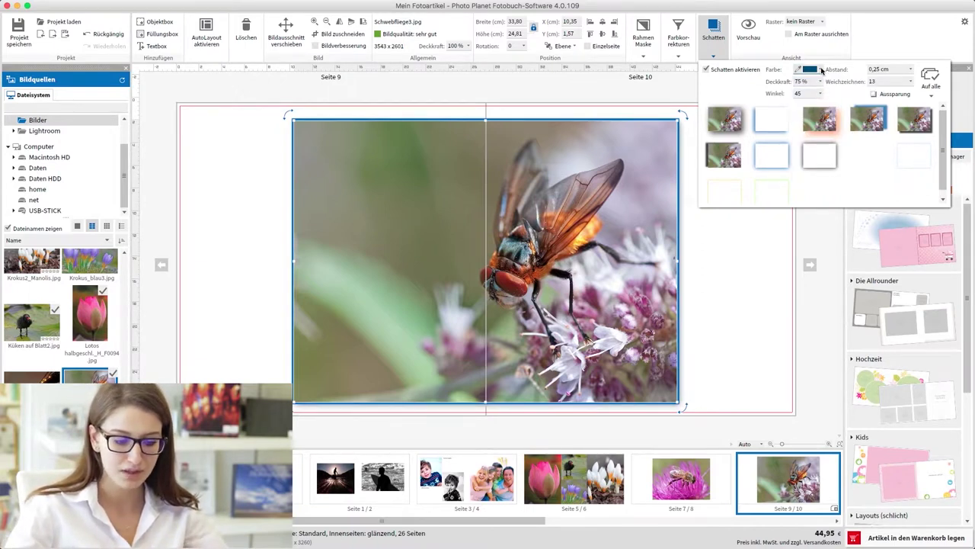
Set the hoverfly photo's shadow angle to 42 and its softness (Weichzeichnen) to 12
left_click(822, 93)
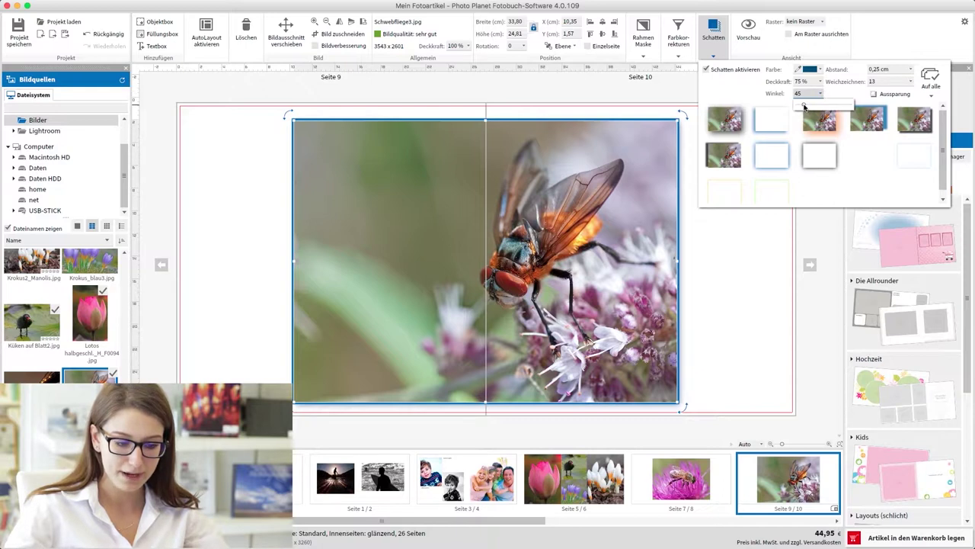
mouse_move(805, 105)
left_mouse_down()
mouse_move(816, 105)
mouse_move(803, 102)
left_mouse_up()
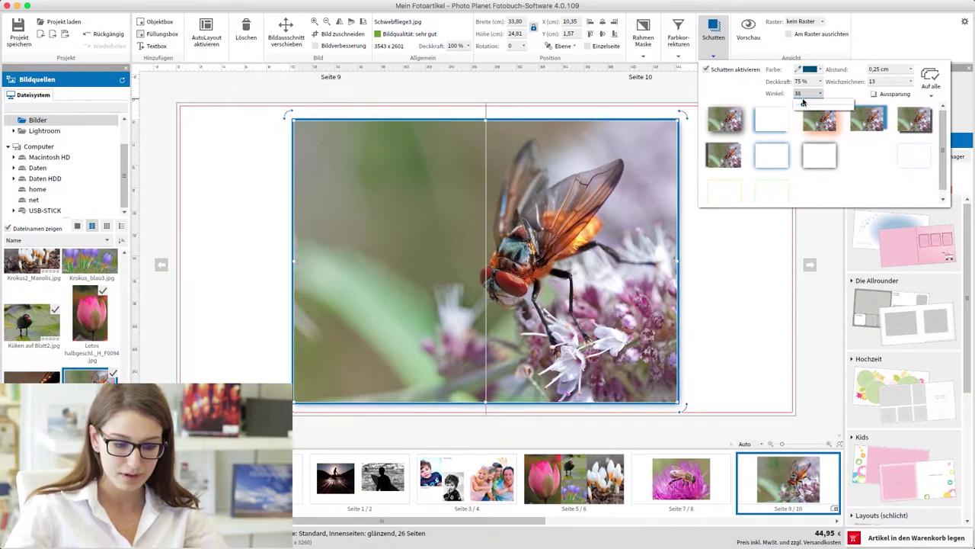
left_click(910, 80)
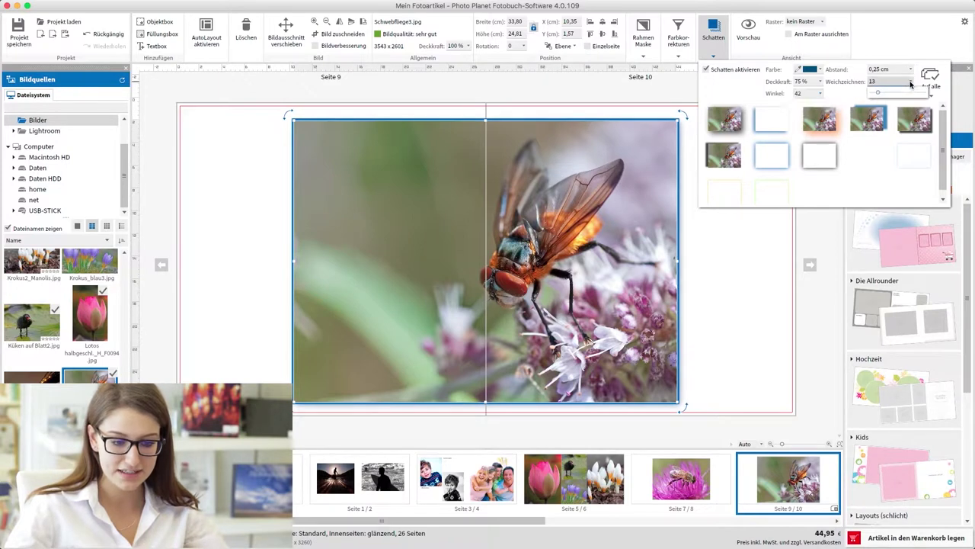
left_click_drag(884, 94, 878, 96)
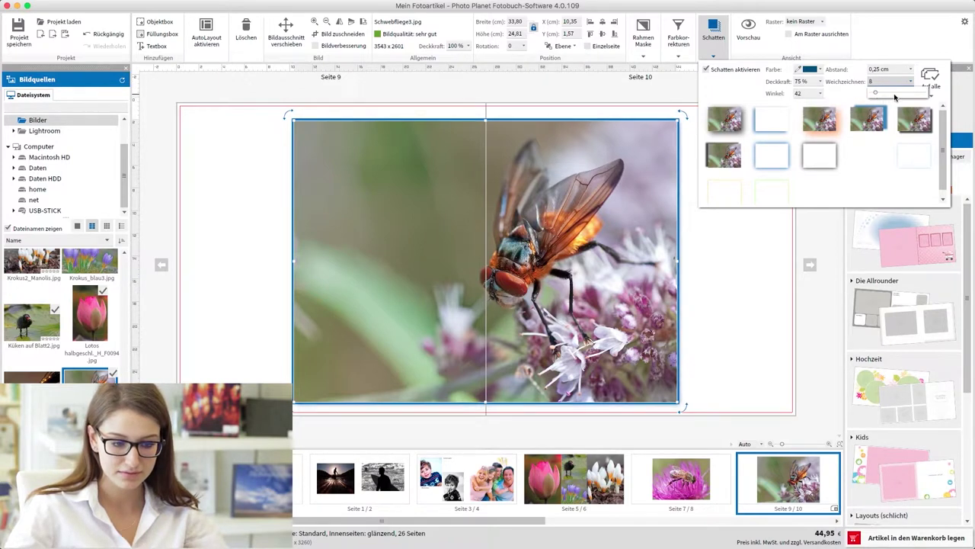
left_click(881, 93)
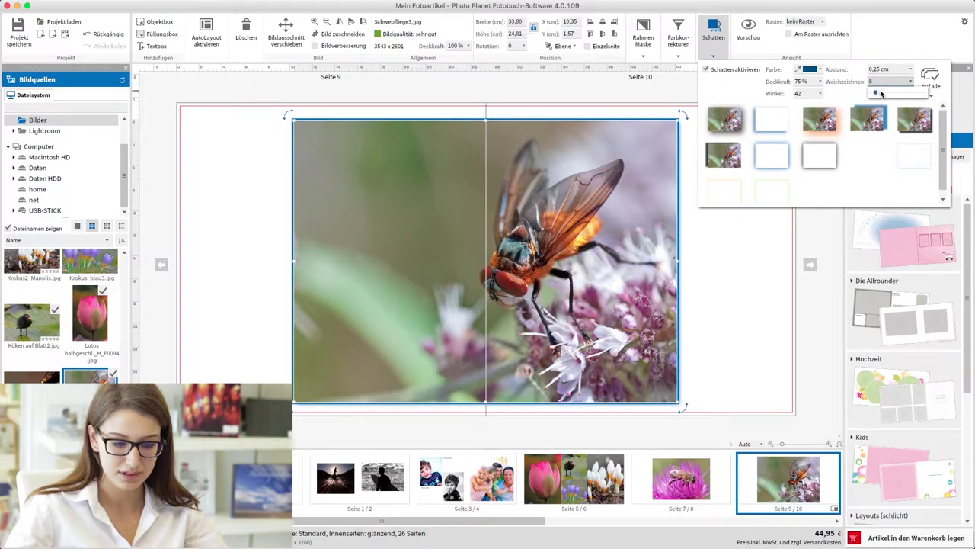
Reduce the shadow's opacity to about 45 % and adjust its distance, then deselect the hoverfly photo
left_click(820, 93)
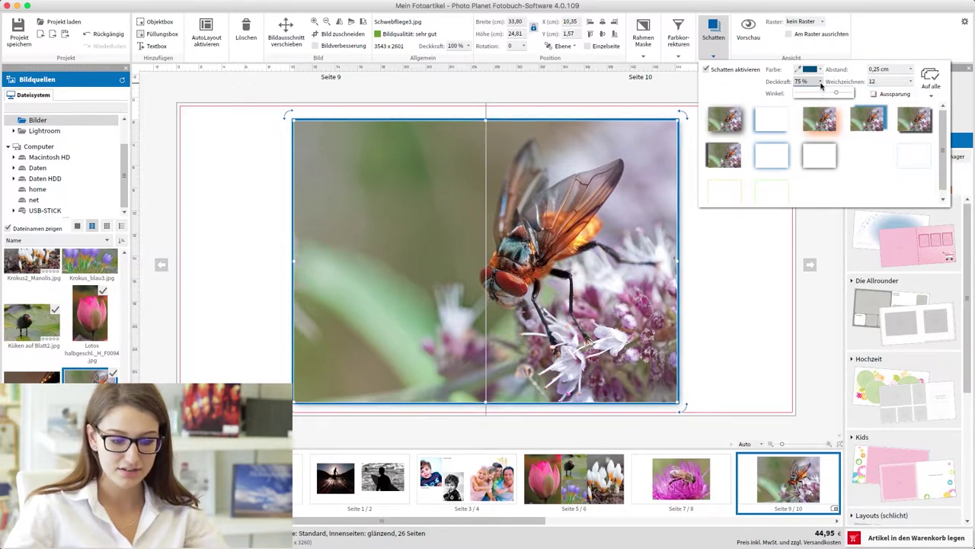
left_click_drag(838, 93, 821, 94)
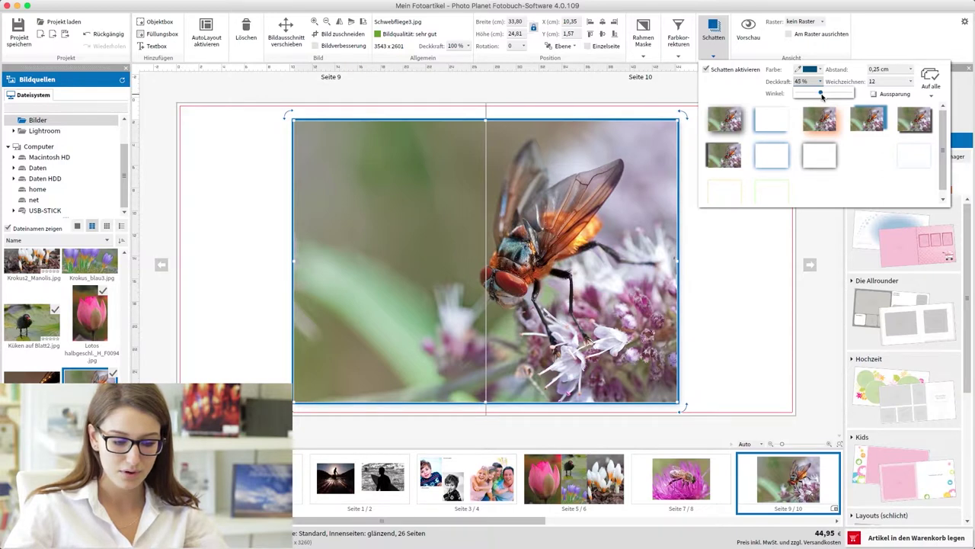
left_click(887, 69)
left_click_drag(880, 84, 880, 84)
left_click(719, 53)
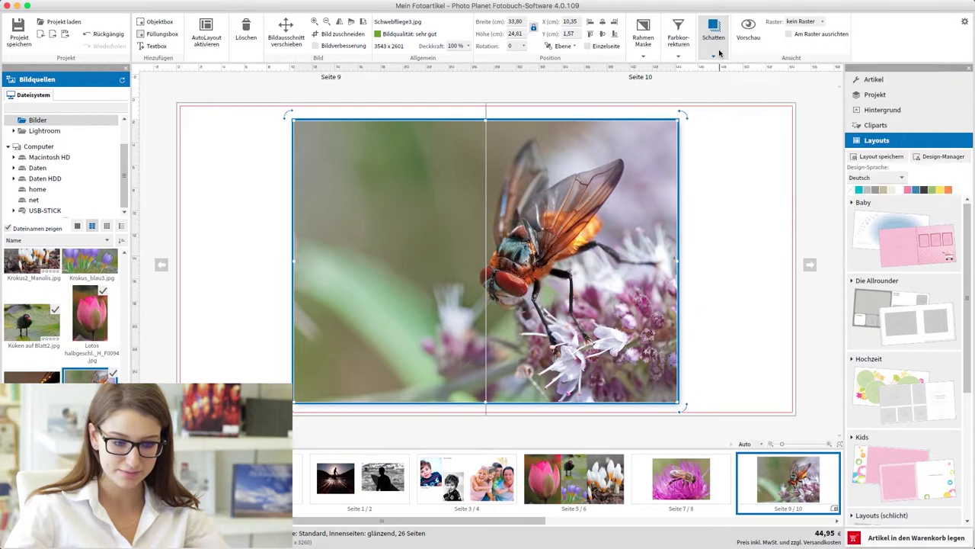
left_click(722, 151)
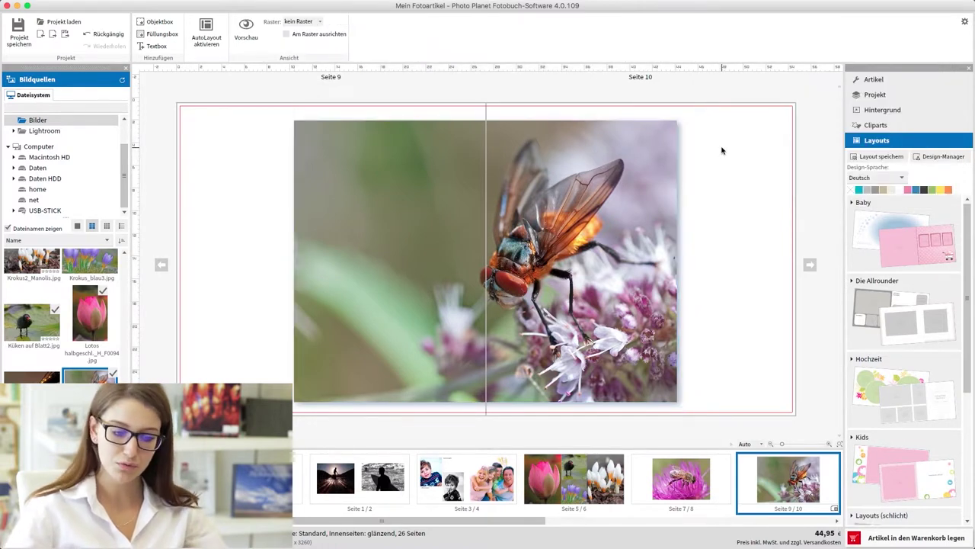
Add the plain rectangular frame to the hoverfly photo with a thickness of 0,32 cm
left_click(631, 155)
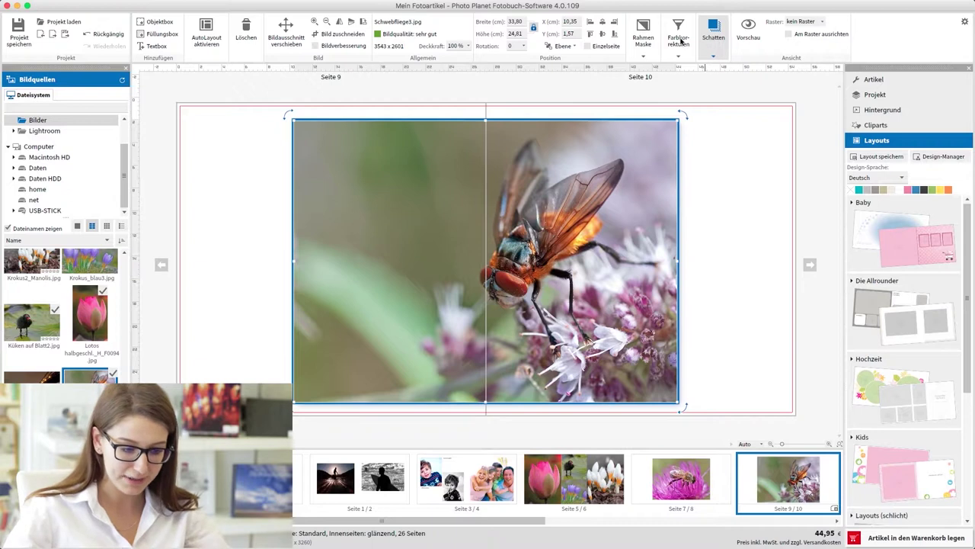
left_click(644, 41)
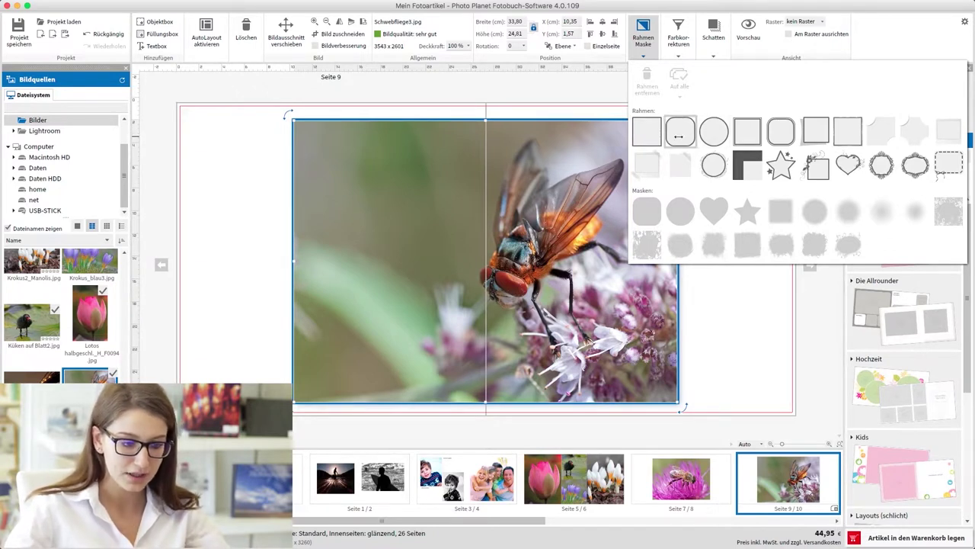
left_click(643, 138)
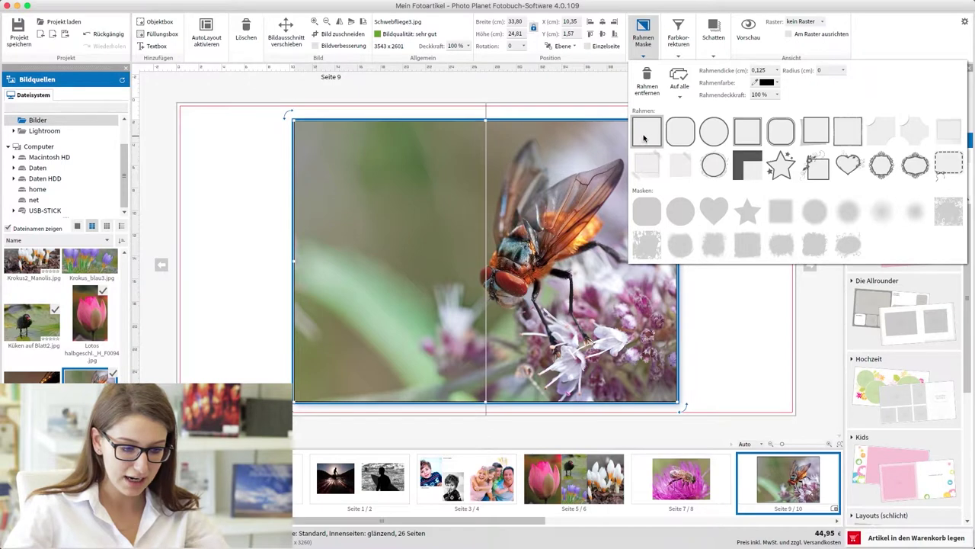
left_click(773, 80)
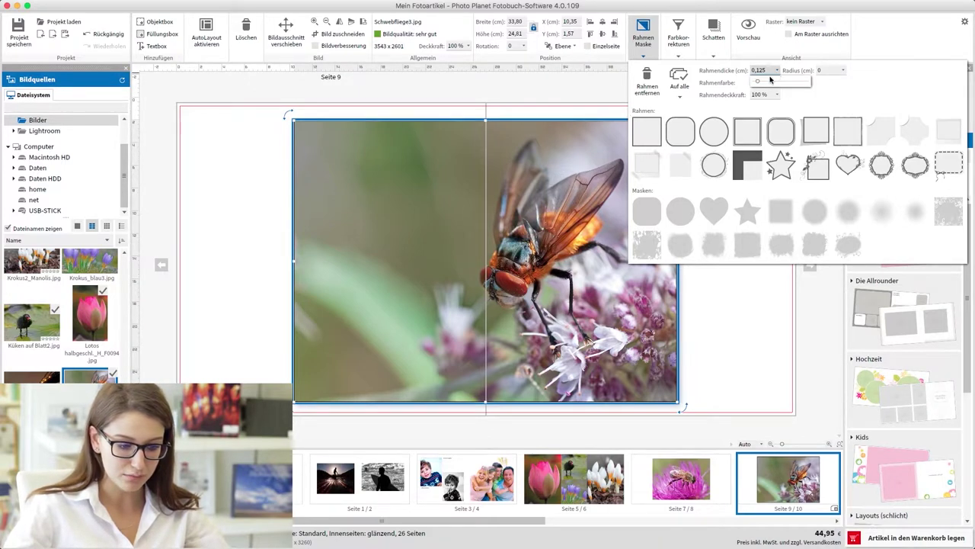
left_click_drag(757, 83, 763, 82)
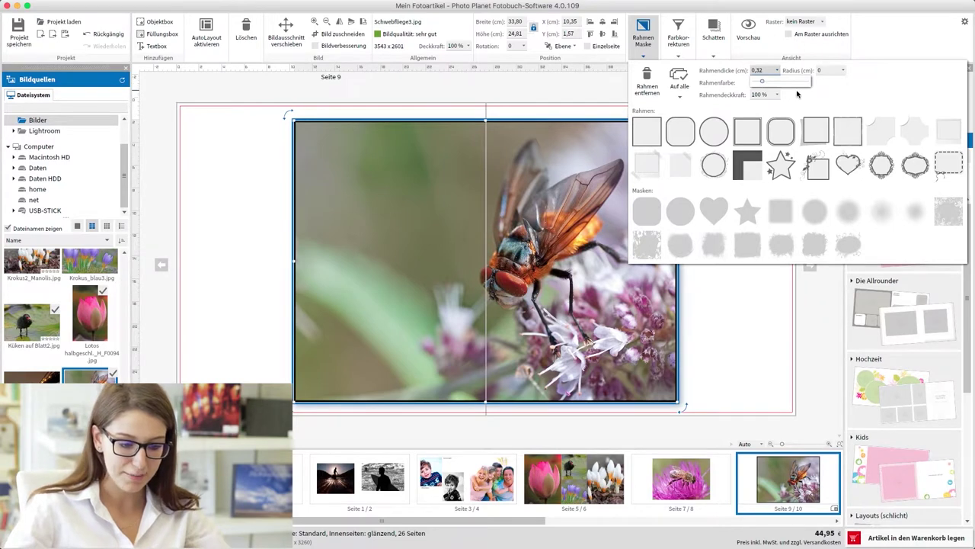
Look through the frame's colour and opacity options, and try a 3,43 cm corner radius before setting it back to 0
left_click(777, 85)
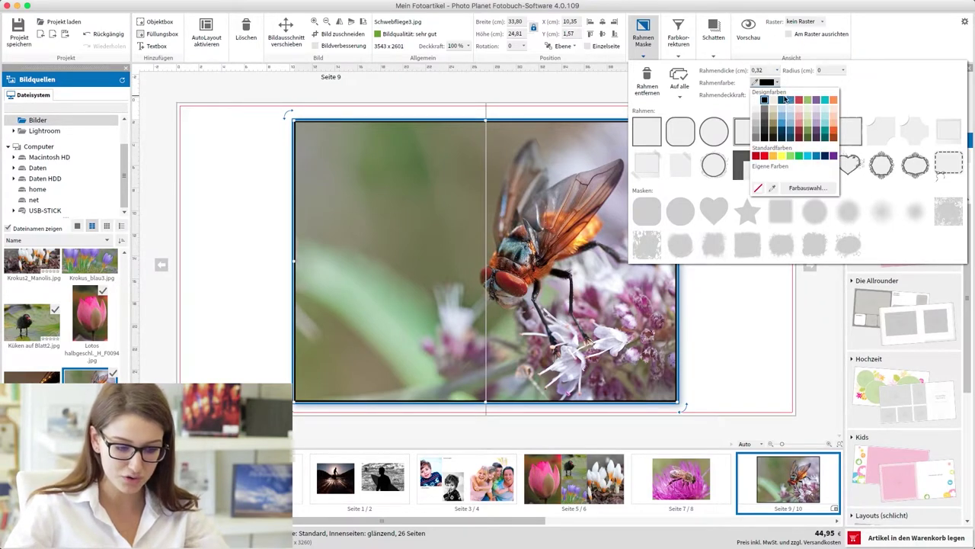
left_click(793, 86)
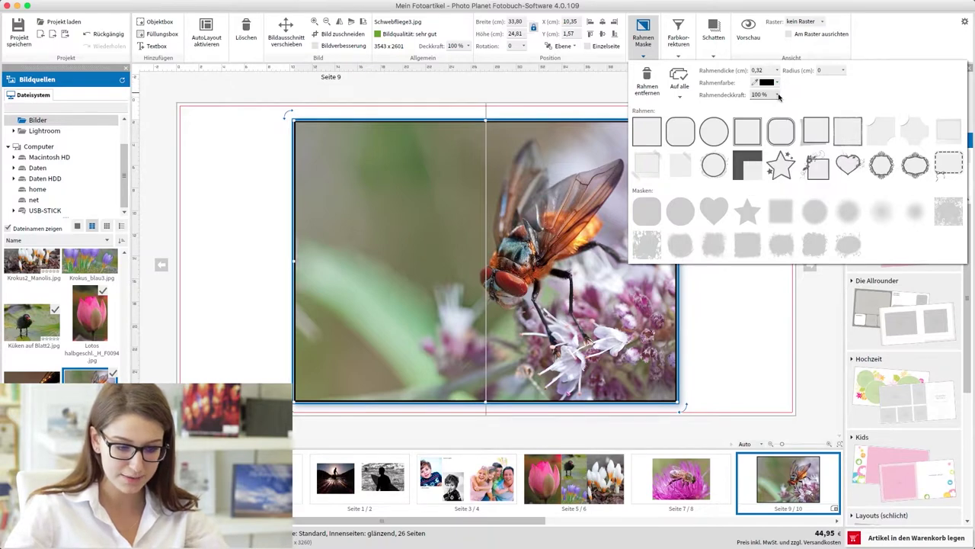
left_click(776, 94)
left_click_drag(792, 105, 842, 83)
left_click(844, 70)
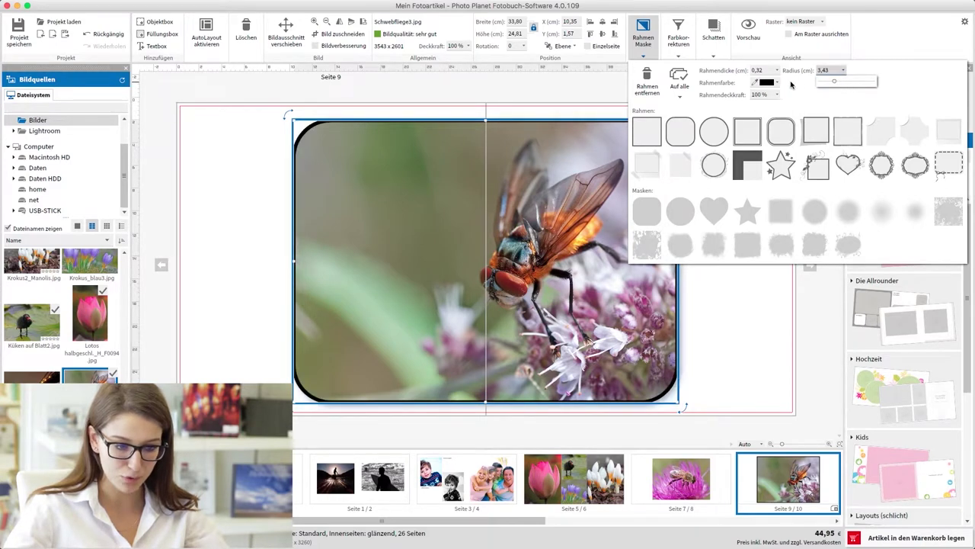
left_click_drag(832, 84, 814, 83)
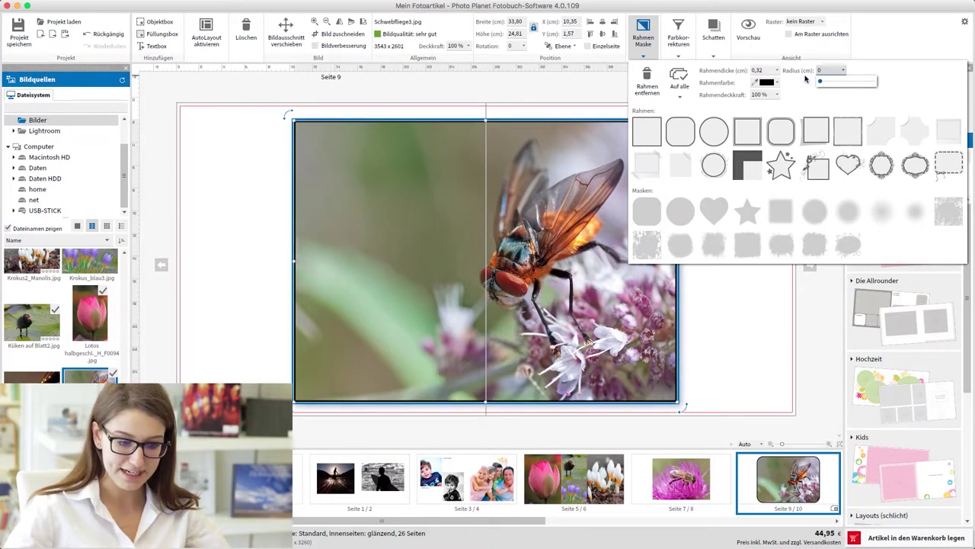
left_click(799, 97)
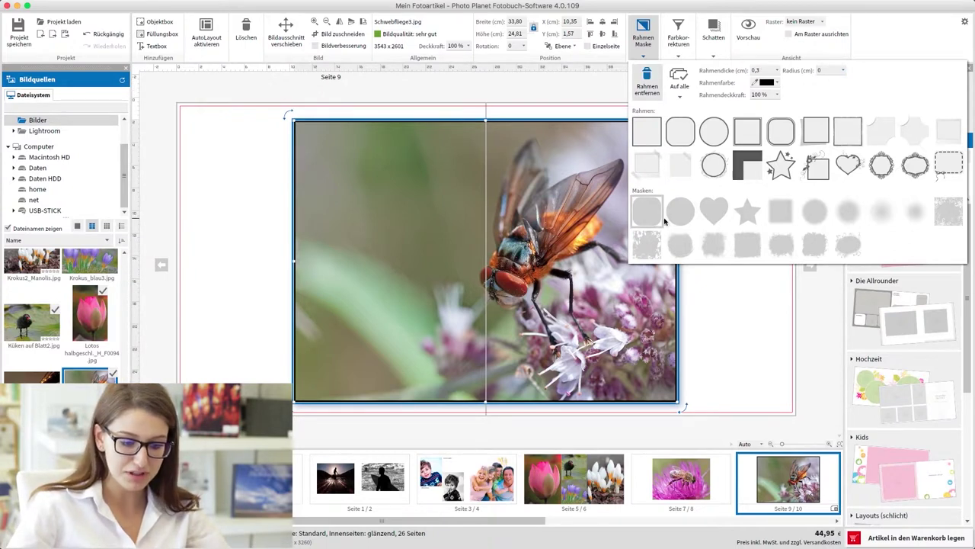
Try the heart and star masks on the hoverfly photo, then choose the soft-edged square mask
left_click(708, 220)
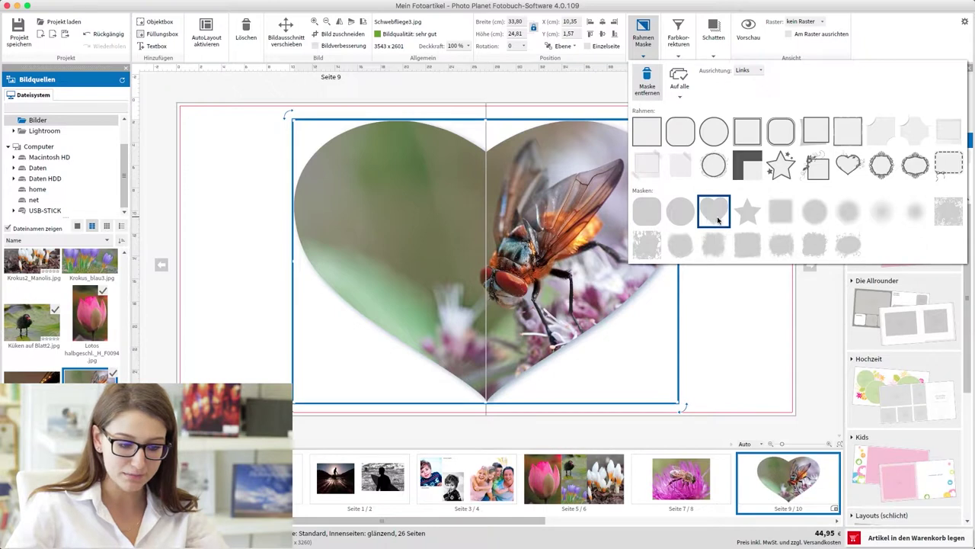
left_click(746, 221)
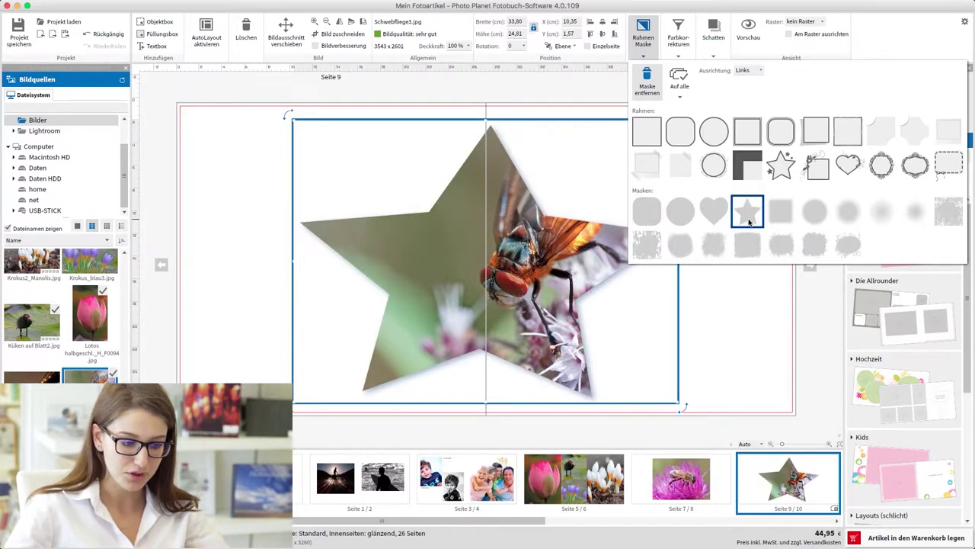
left_click(777, 220)
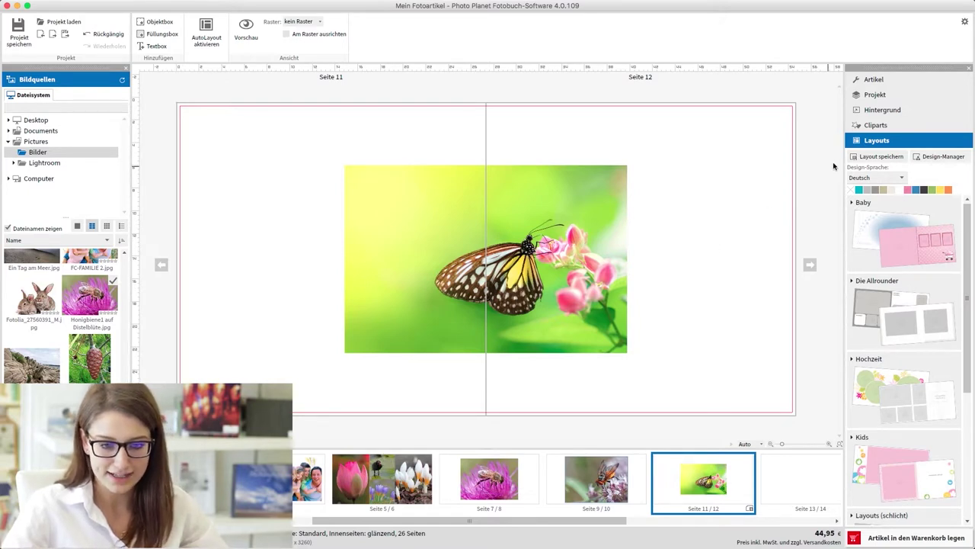
Try grey and beige background colours on pages 11/12, then set the background to black
left_click(867, 111)
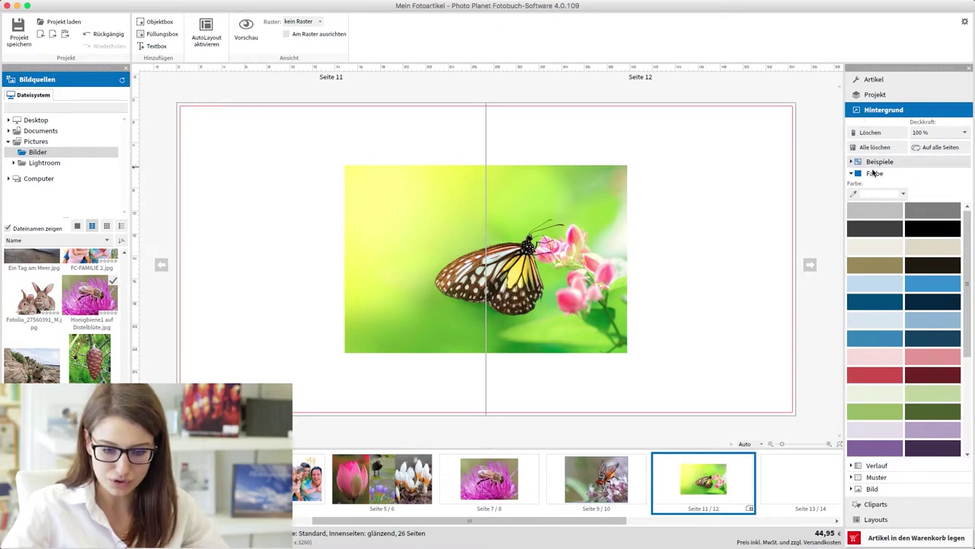
left_click(889, 213)
left_click(931, 213)
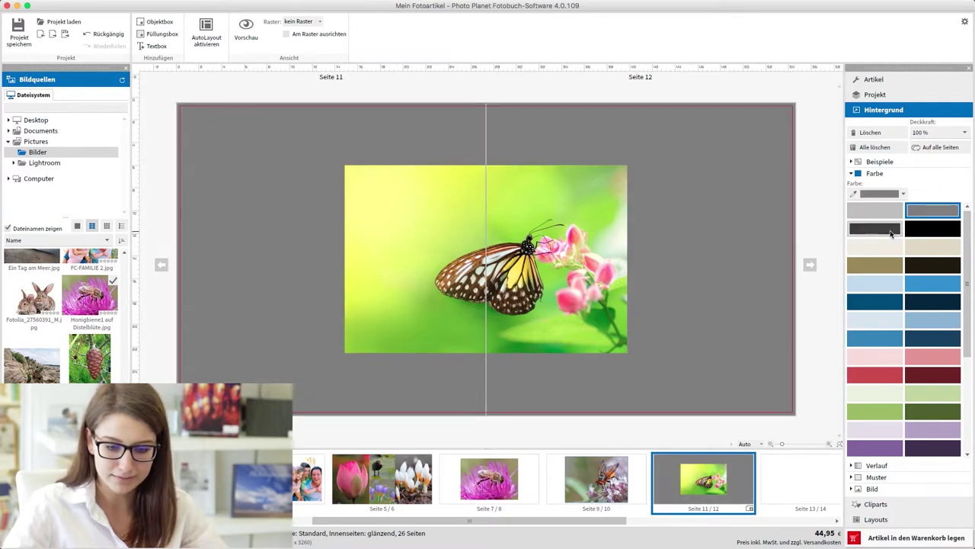
left_click(876, 230)
left_click(912, 248)
left_click(918, 236)
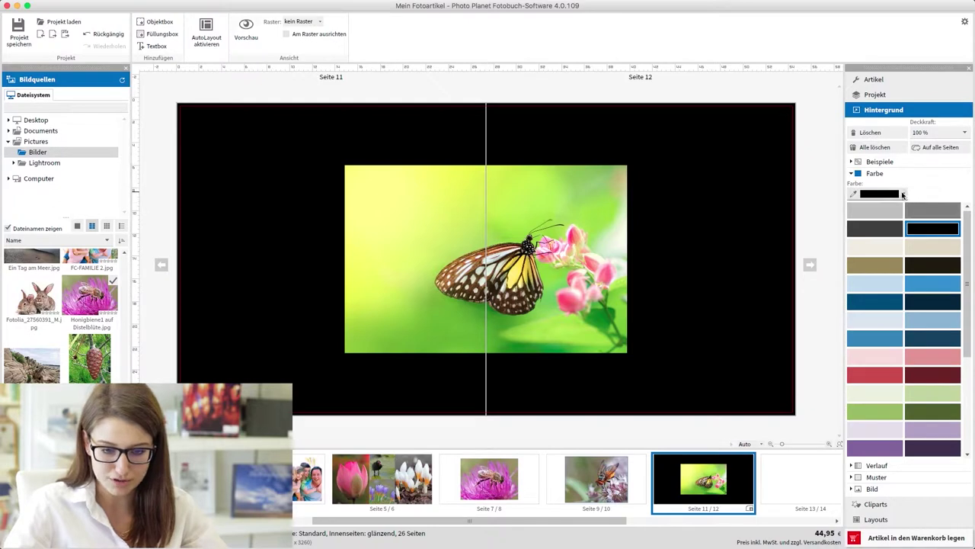
Try light green and then pink, sampled from the butterfly photo, as the background colour of pages 11/12
left_click(903, 194)
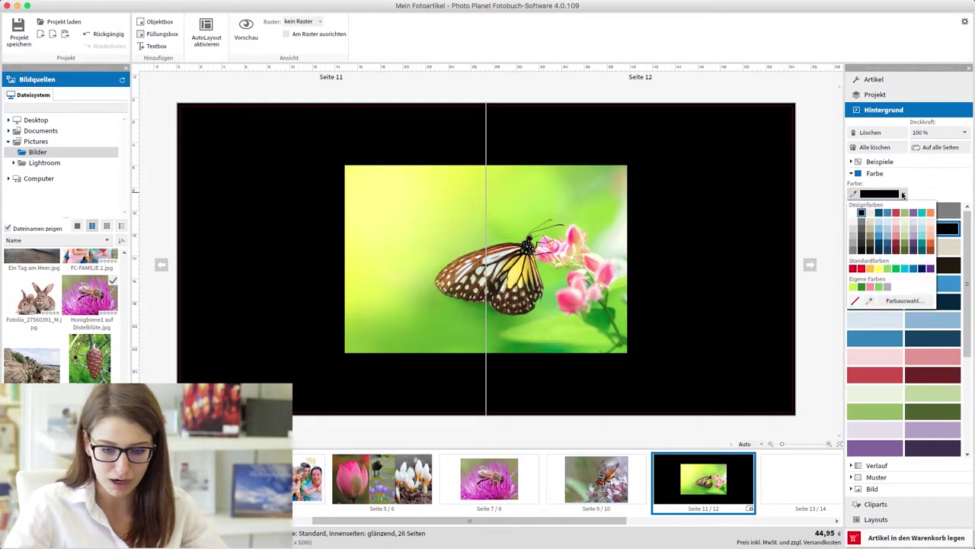
left_click(853, 195)
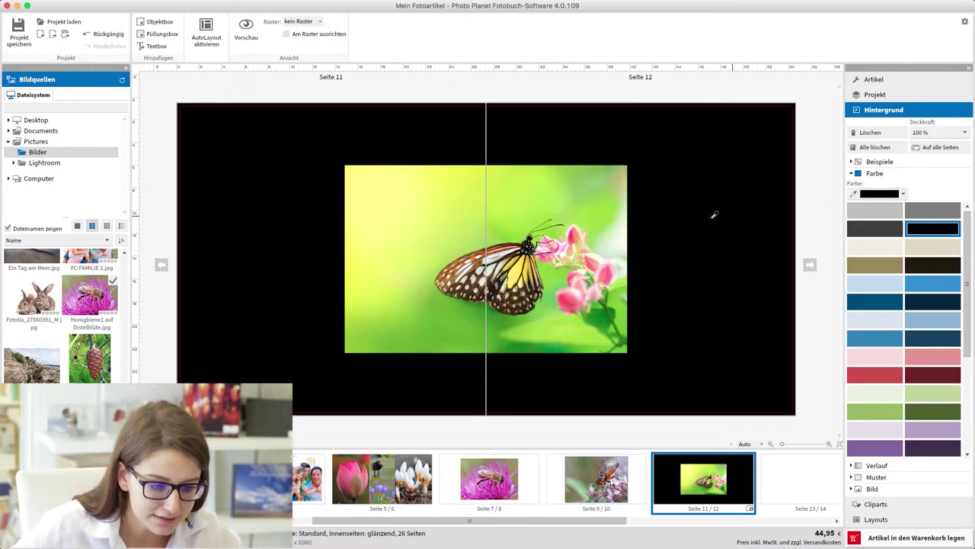
left_click(513, 227)
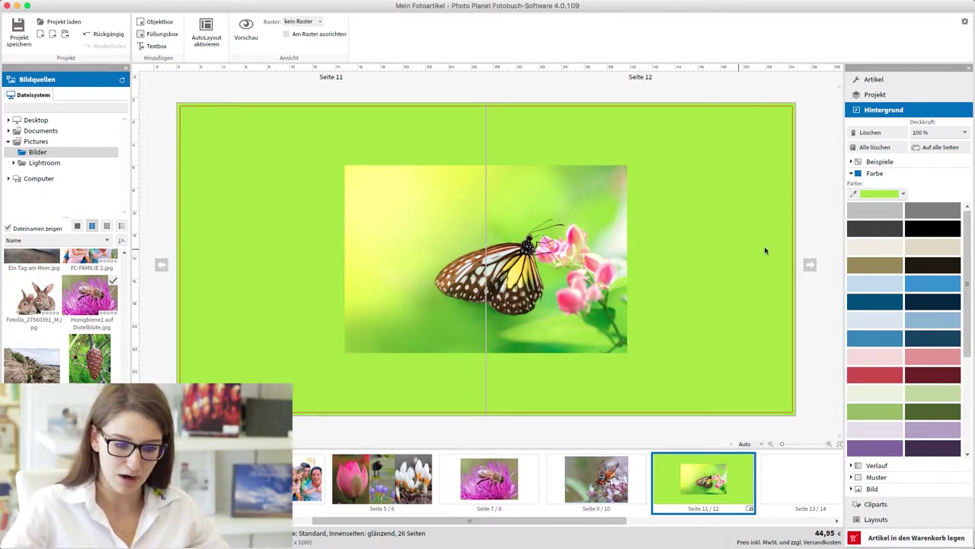
left_click(854, 194)
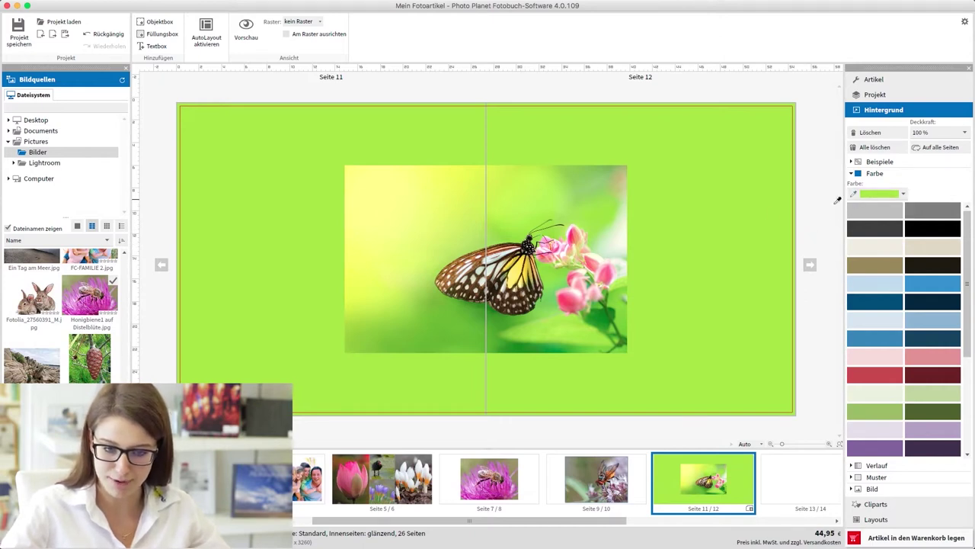
left_click(612, 267)
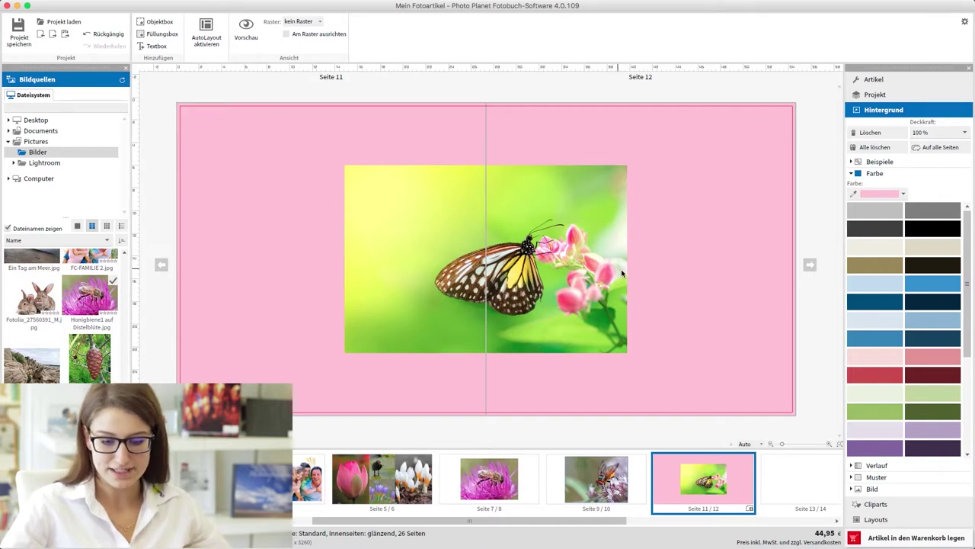
Try the grey and black gradient presets as the background of pages 11/12, then apply the light-to-medium blue gradient
left_click(882, 466)
left_click(880, 240)
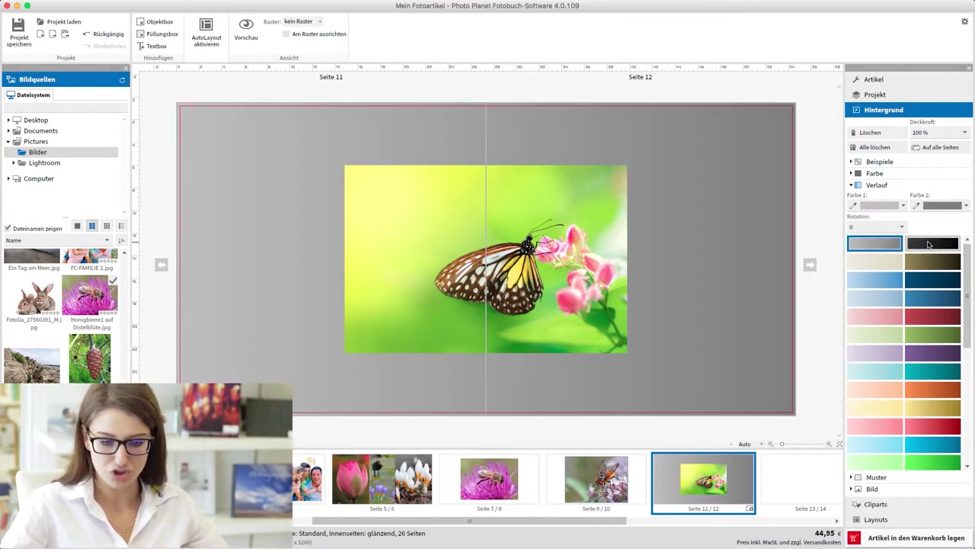
left_click(928, 244)
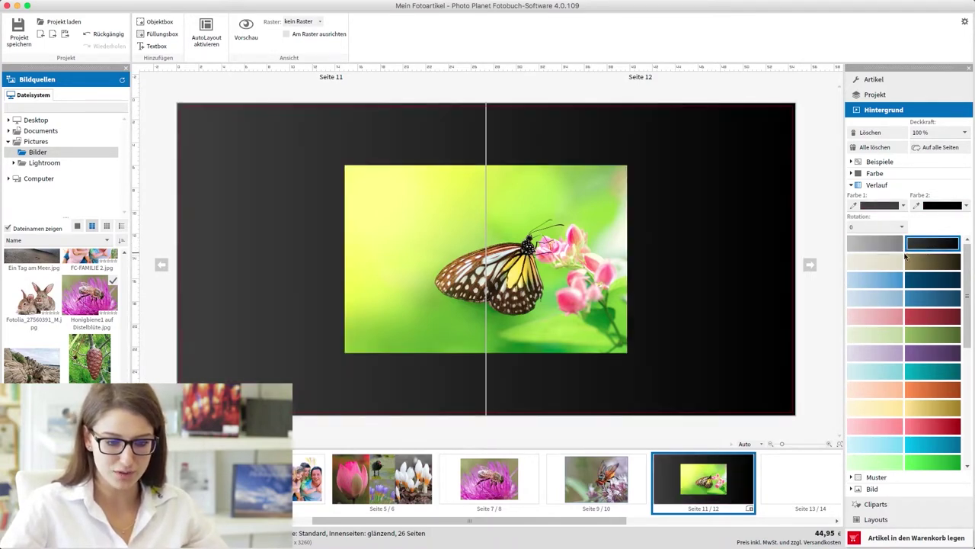
left_click(883, 244)
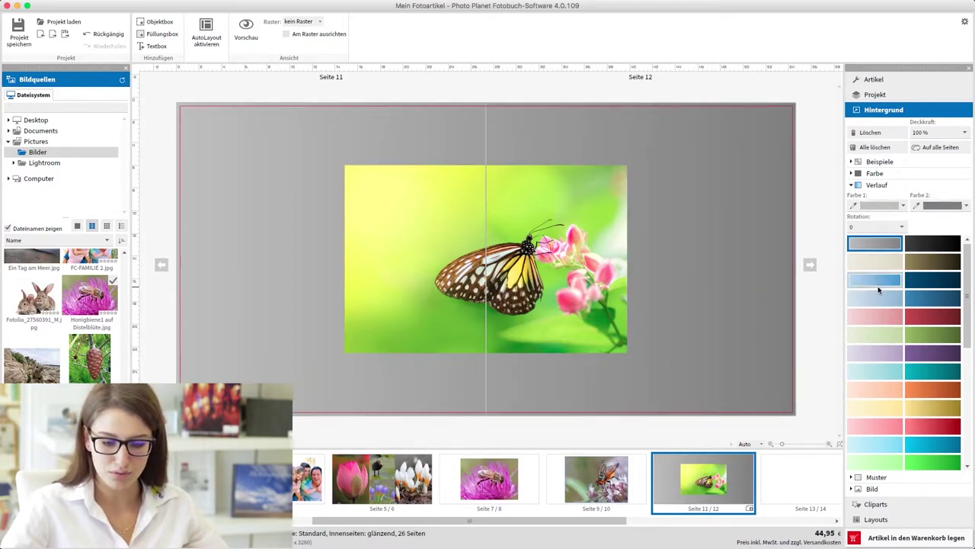
left_click(878, 282)
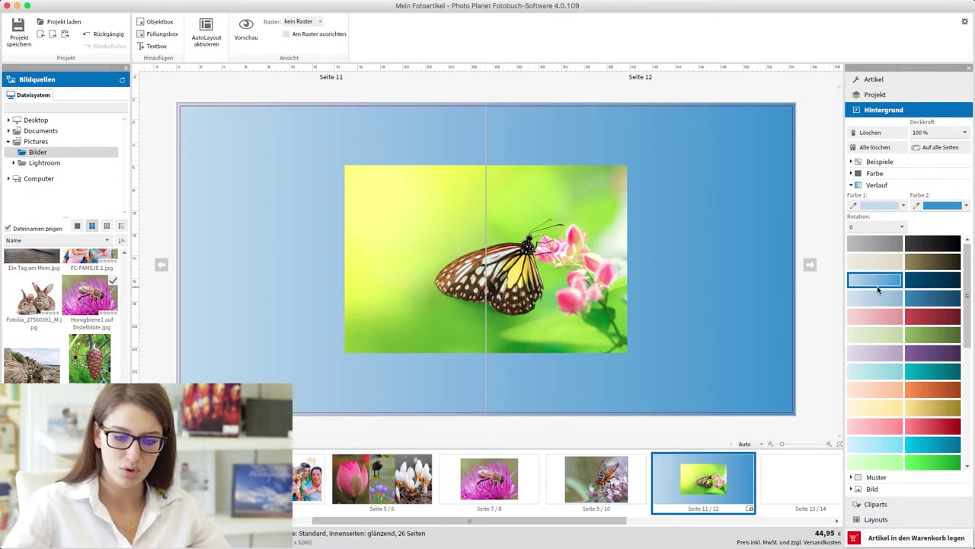
Change the background gradient's first colour to red and its second to turquoise, and rotate it to 81,9802
left_click(904, 206)
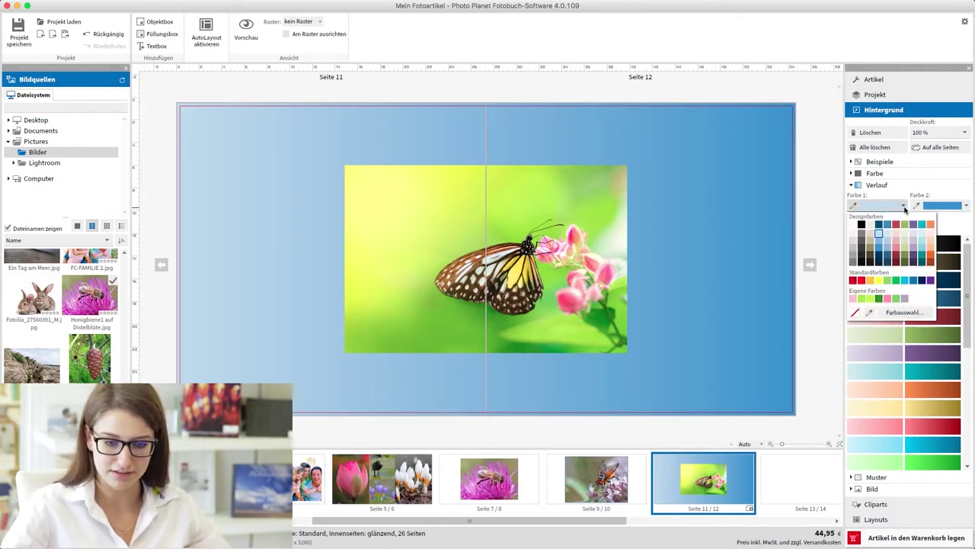
left_click(896, 226)
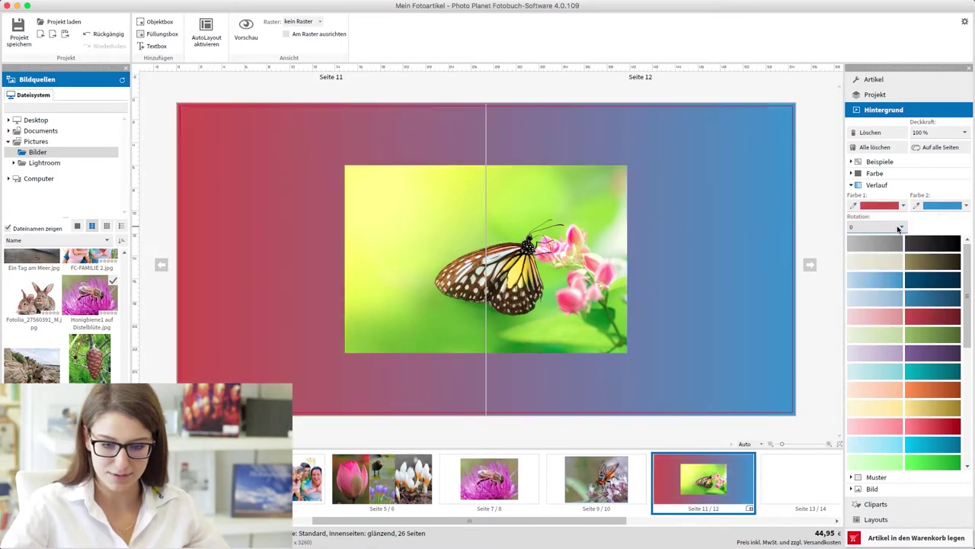
left_click(966, 206)
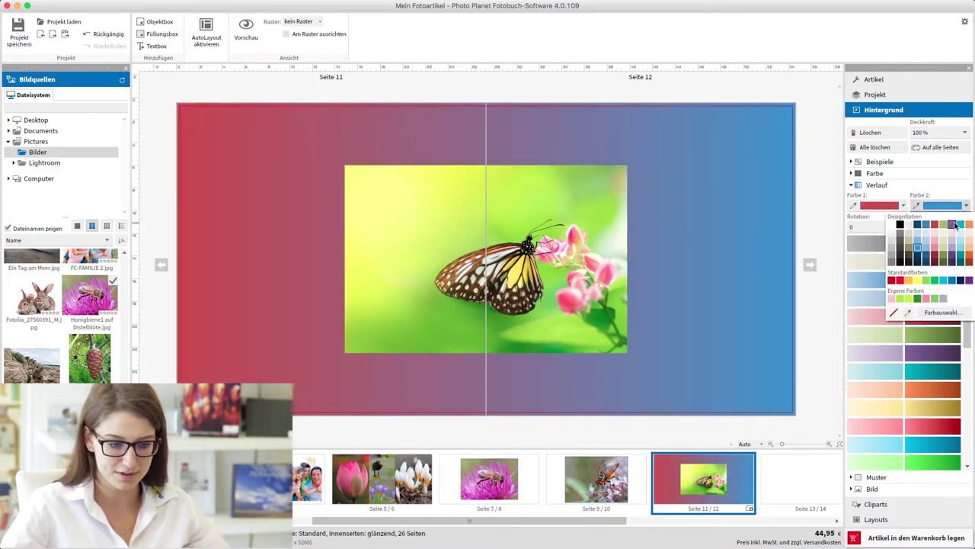
left_click(961, 226)
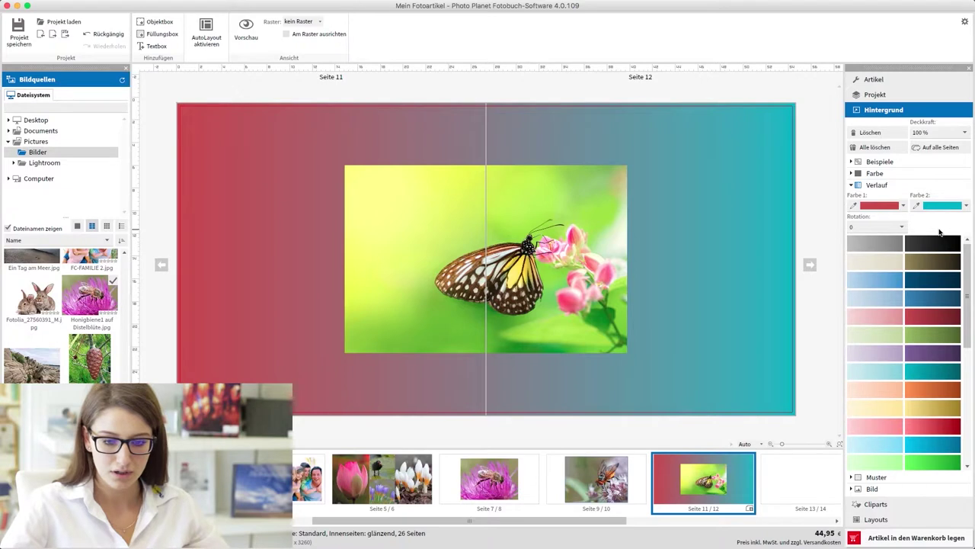
left_click(903, 228)
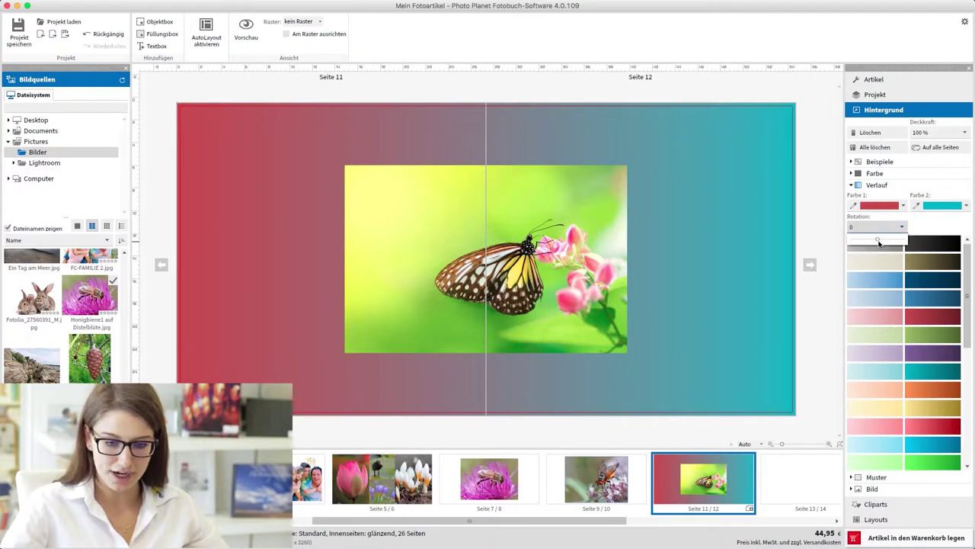
left_click_drag(878, 241, 884, 239)
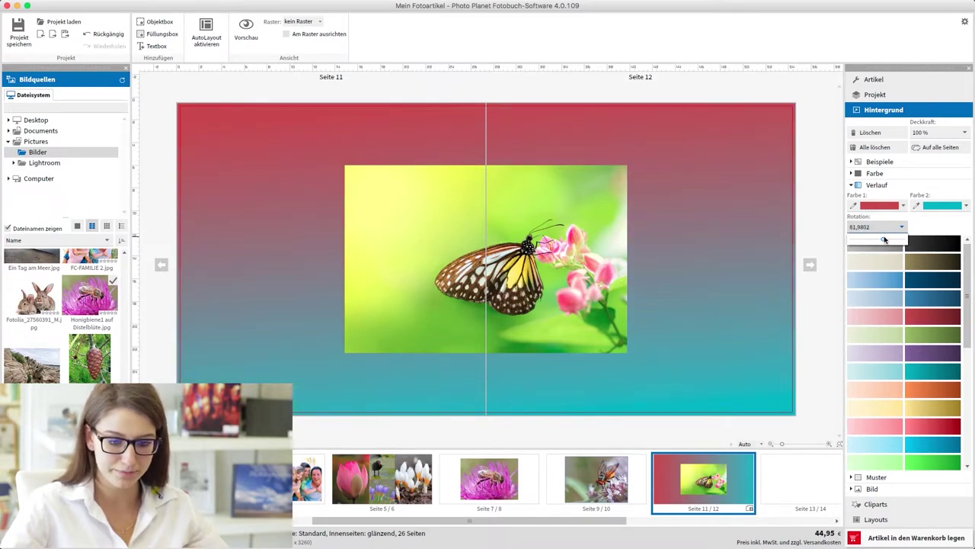
left_click(908, 227)
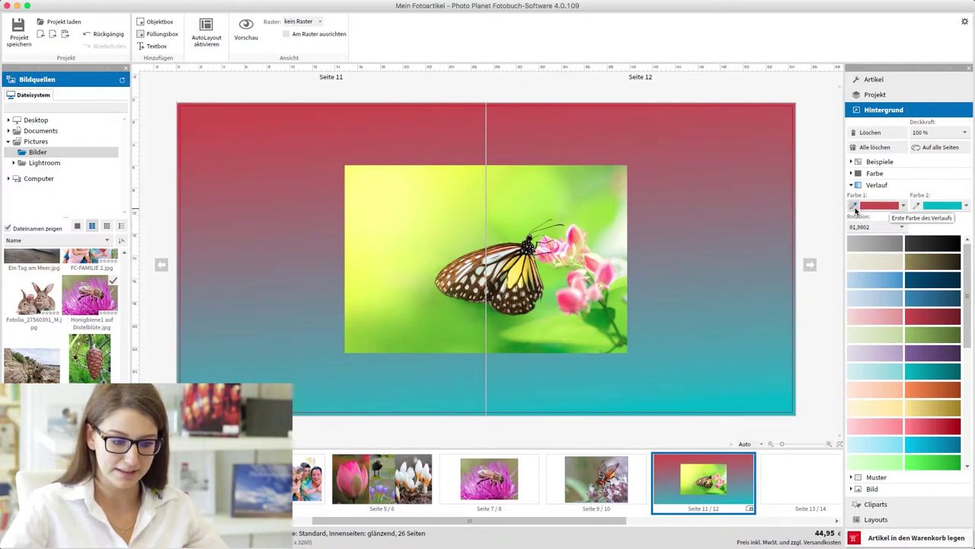
Try dark green and light green sampled from the butterfly photo as gradient colours, then delete the background
left_click(854, 207)
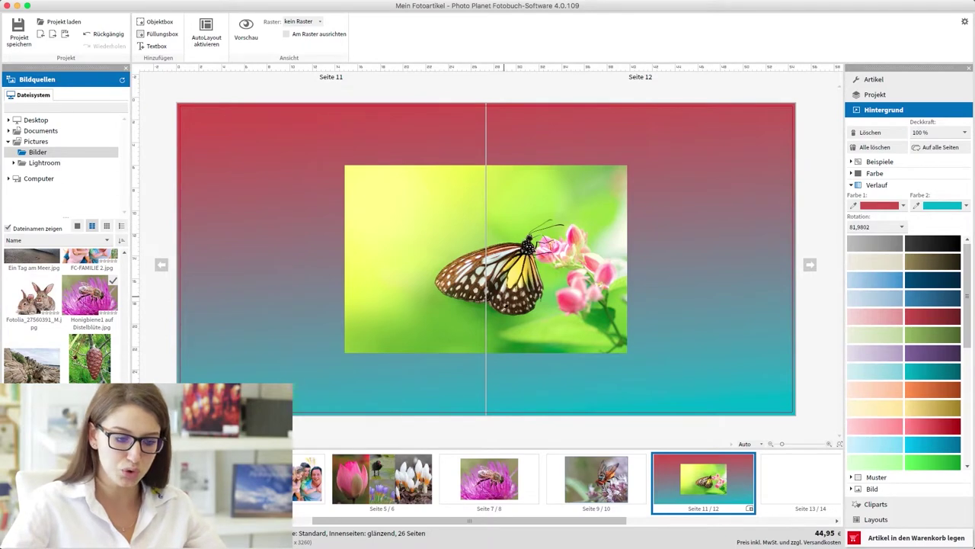
left_click(500, 320)
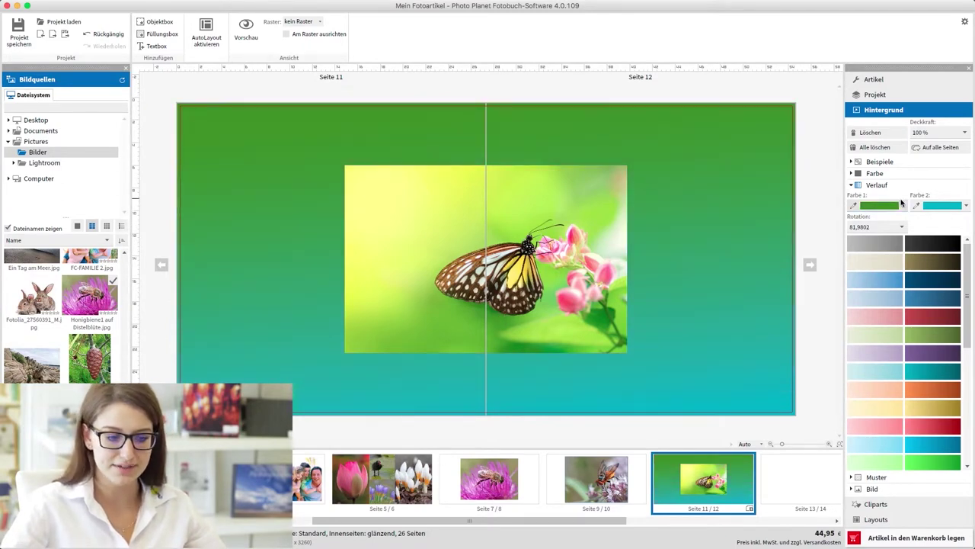
left_click(916, 207)
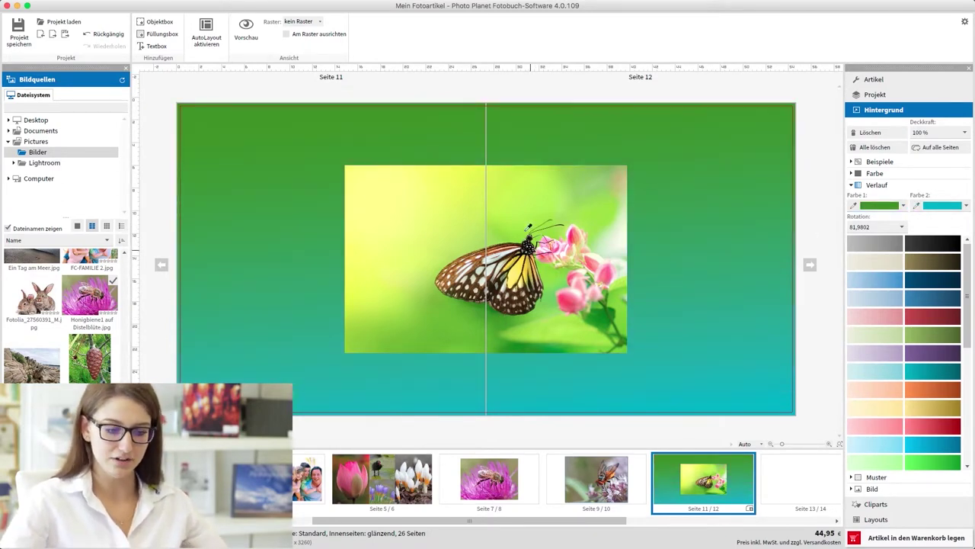
left_click(511, 212)
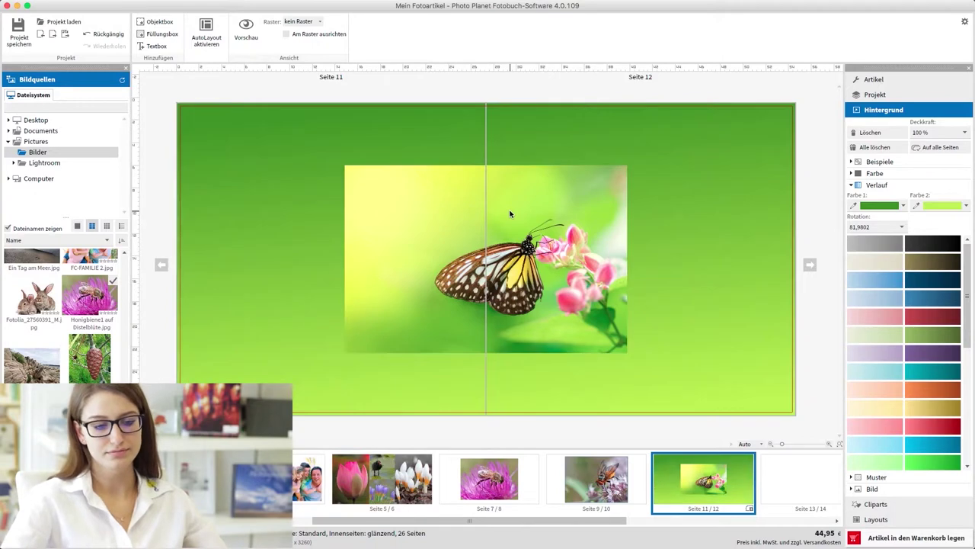
left_click(870, 133)
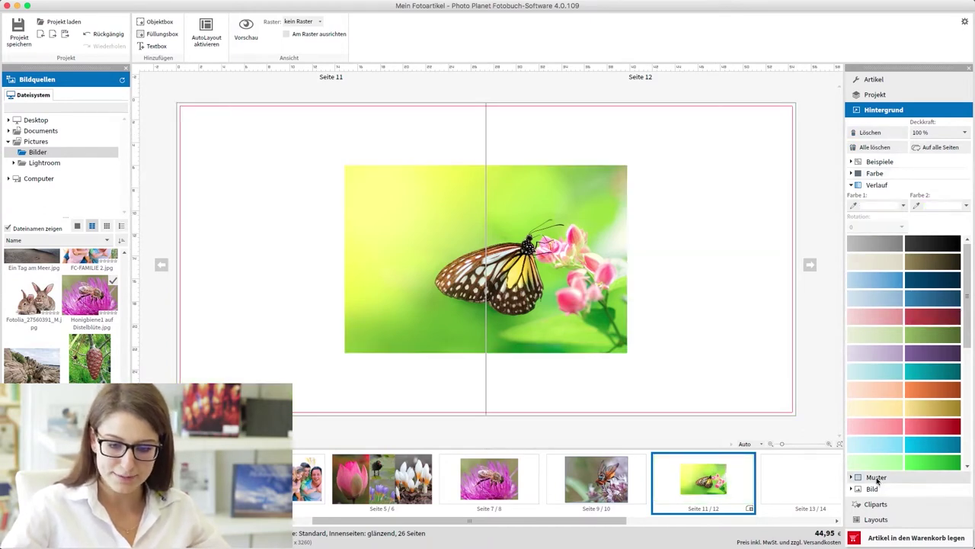
Try the blue floral, brown plaid, colourful green and grey honeycomb patterns as the background of pages 11/12, then delete the background
left_click(877, 478)
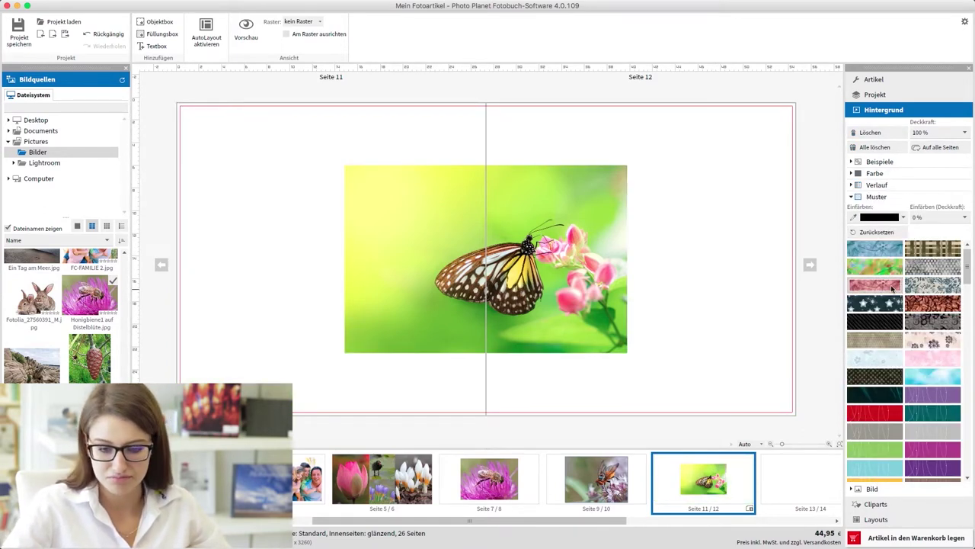
left_click(875, 248)
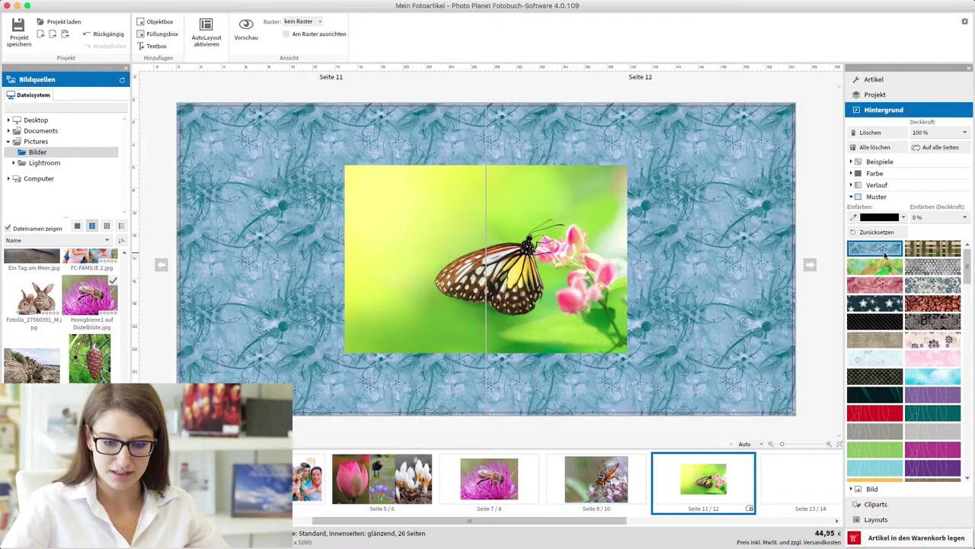
left_click(926, 251)
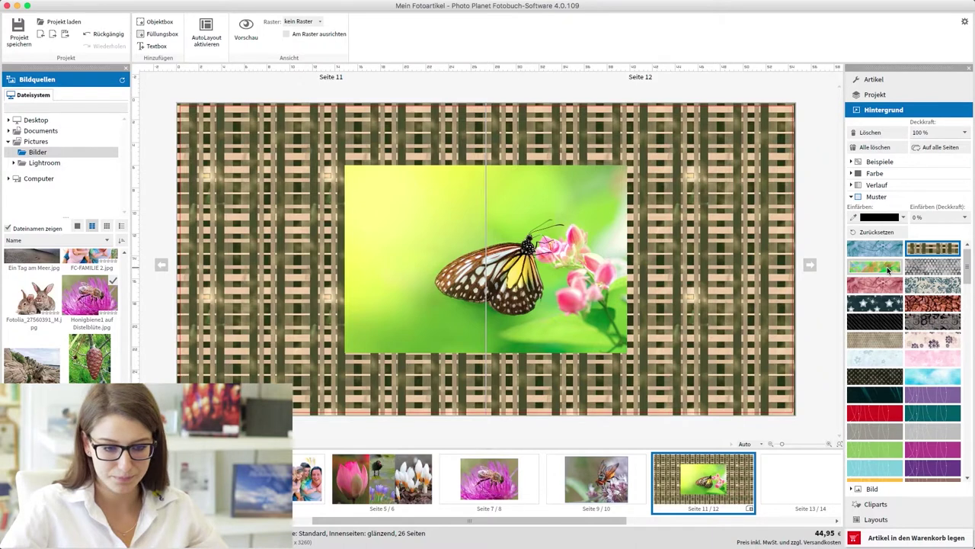
left_click(887, 269)
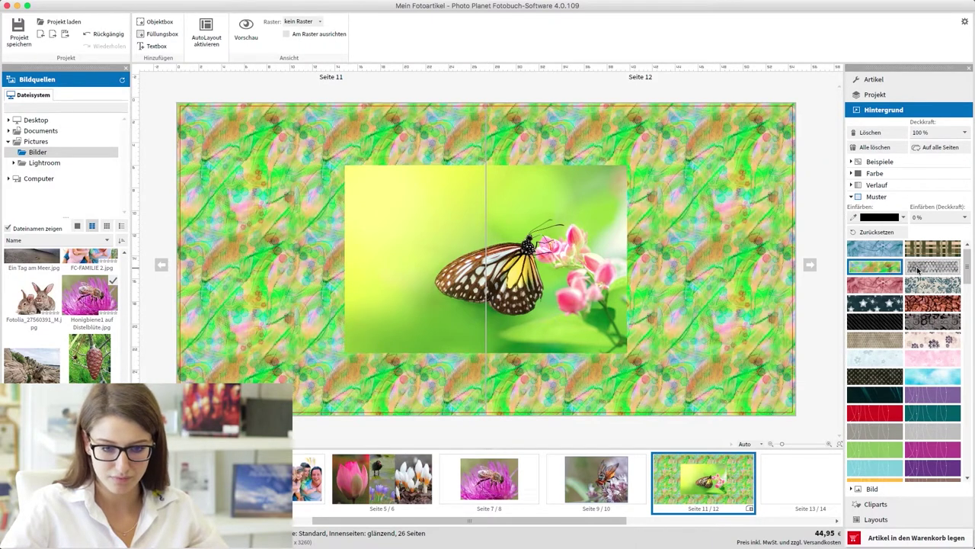
left_click(919, 271)
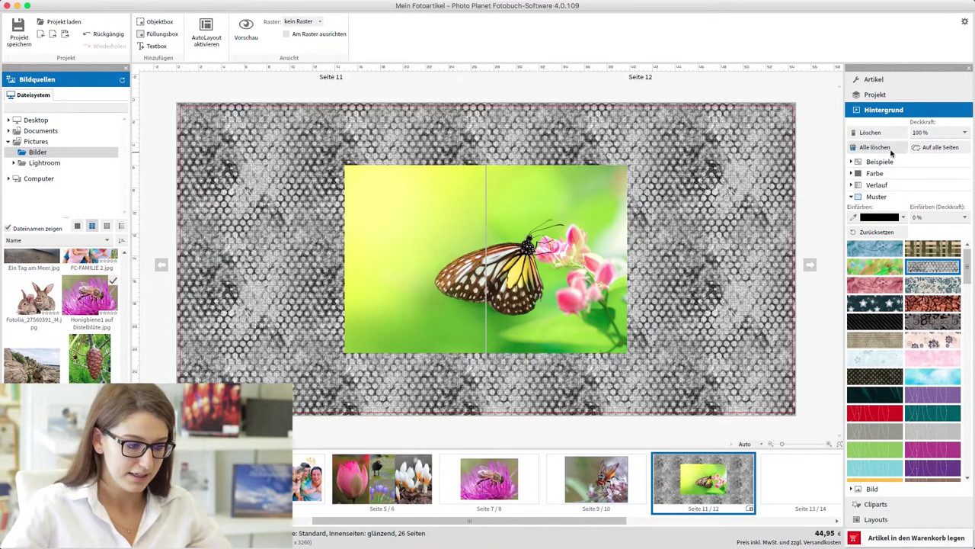
left_click(879, 138)
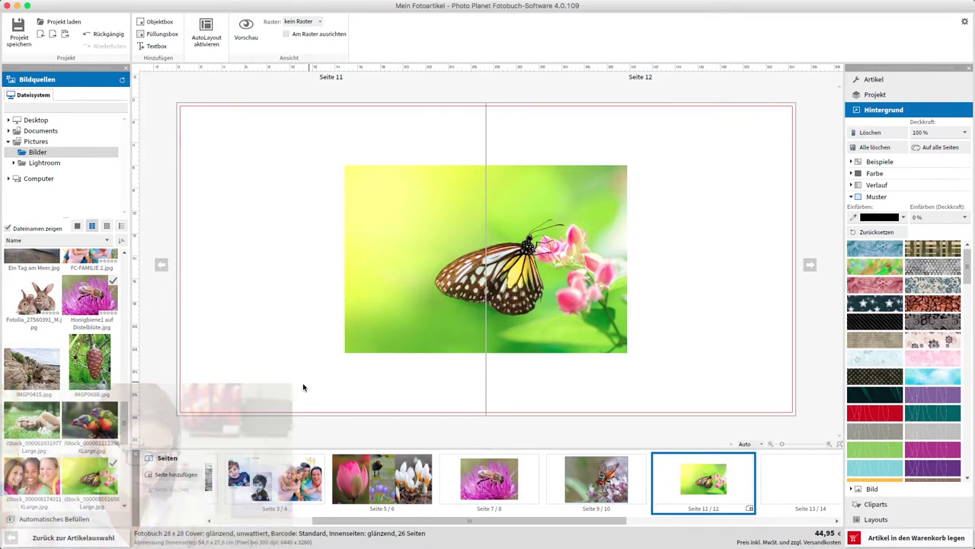
Insert the butterfly photo as the background image of pages 11/12 and lower the background opacity to about 39 %
right_click(98, 472)
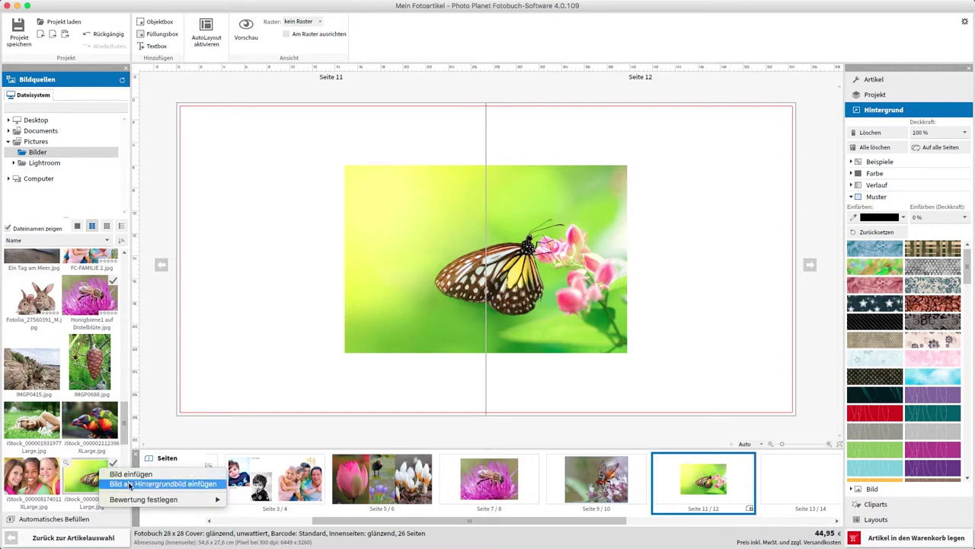
left_click(130, 484)
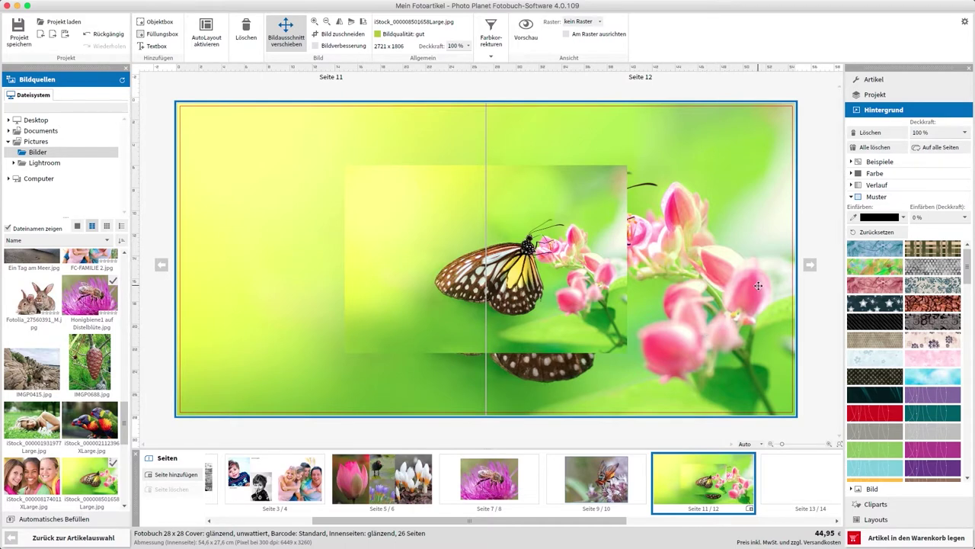
left_click(965, 133)
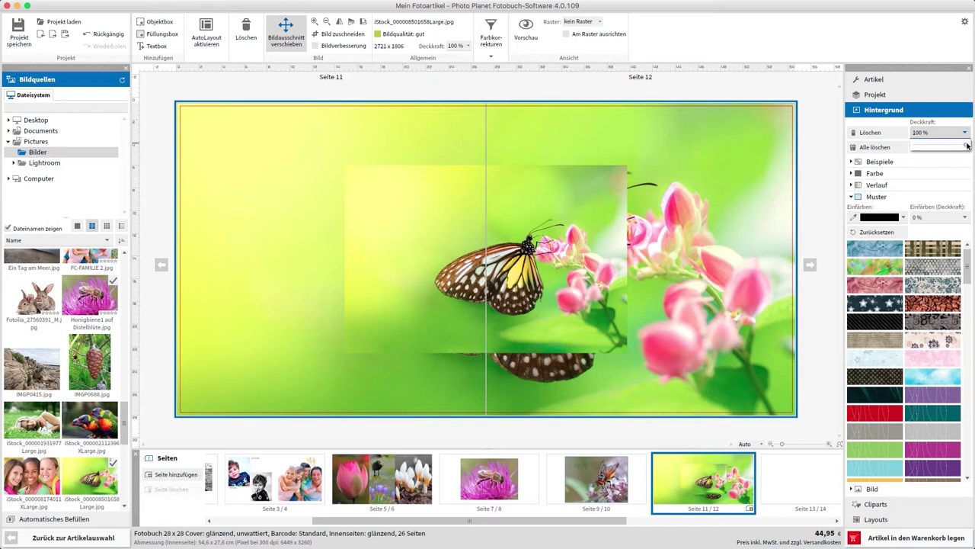
left_click_drag(966, 147, 934, 145)
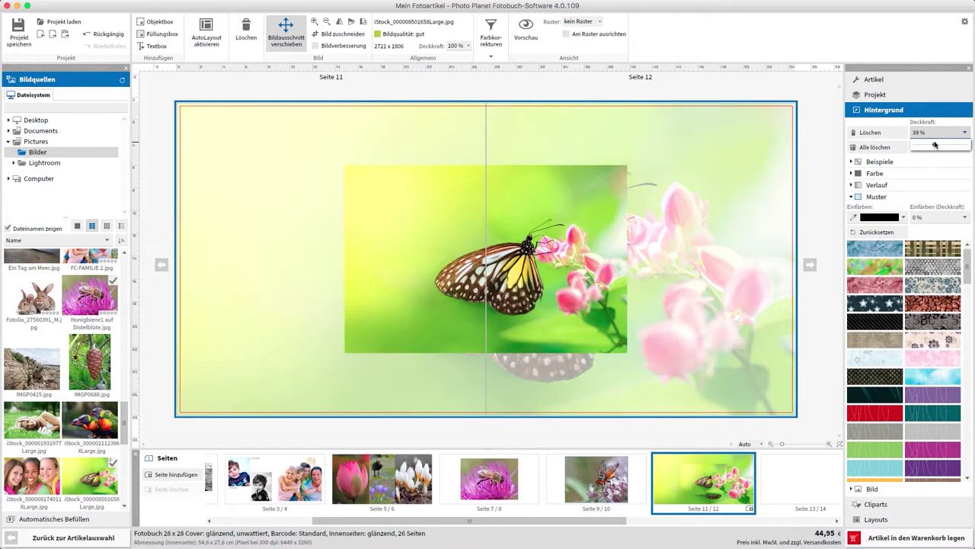
left_click_drag(934, 144, 936, 144)
left_click(966, 133)
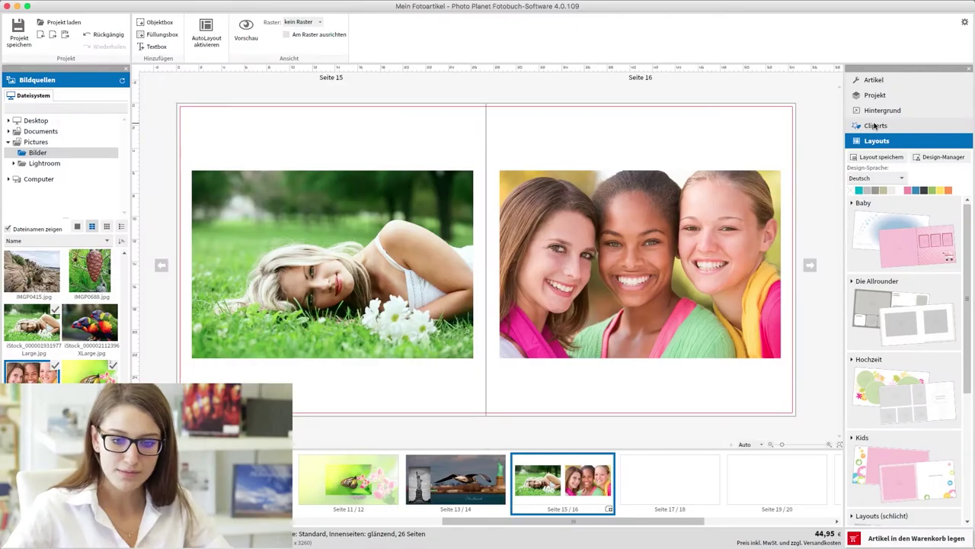
Browse the clipart categories for pages 15/16 and show the Ornamente cliparts
left_click(875, 126)
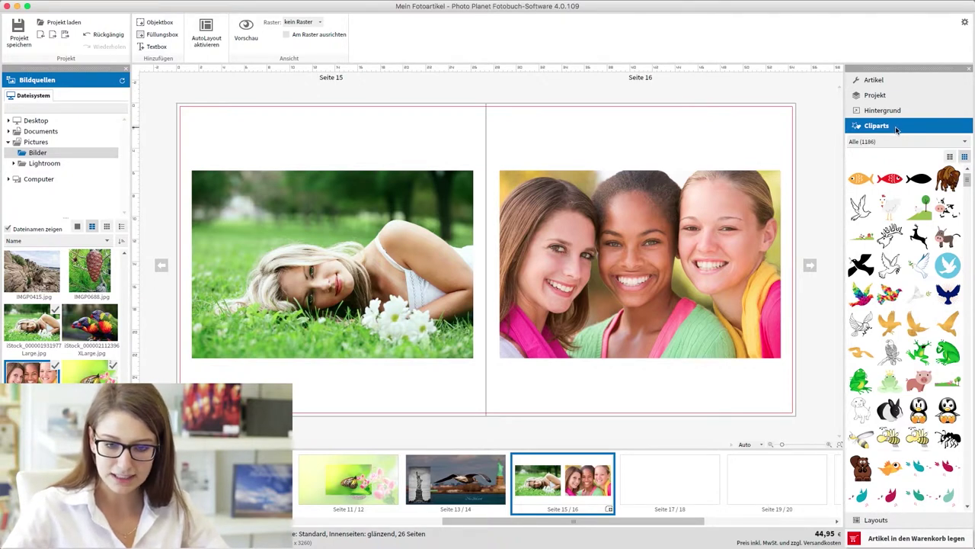
left_click(899, 142)
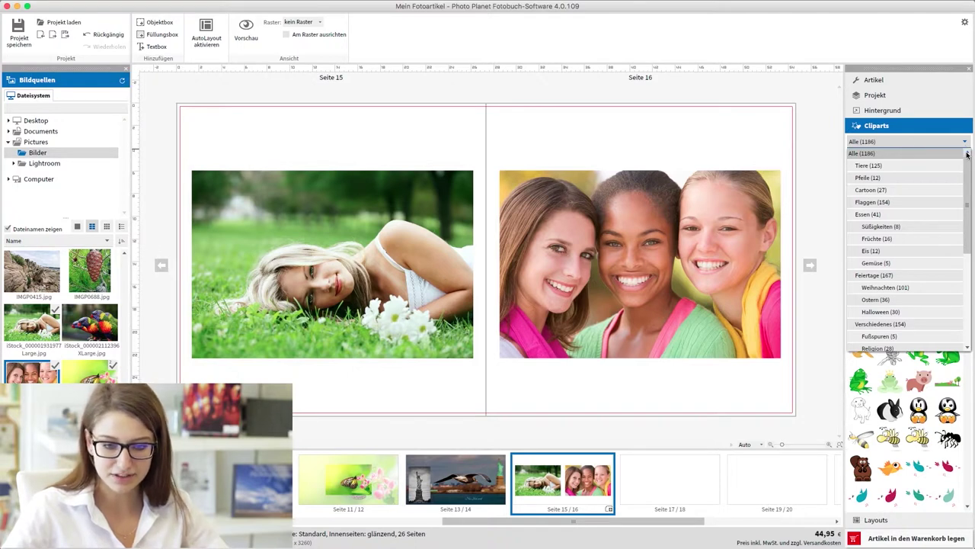
scroll(967, 164, "down", 1)
left_click_drag(967, 171, 960, 244)
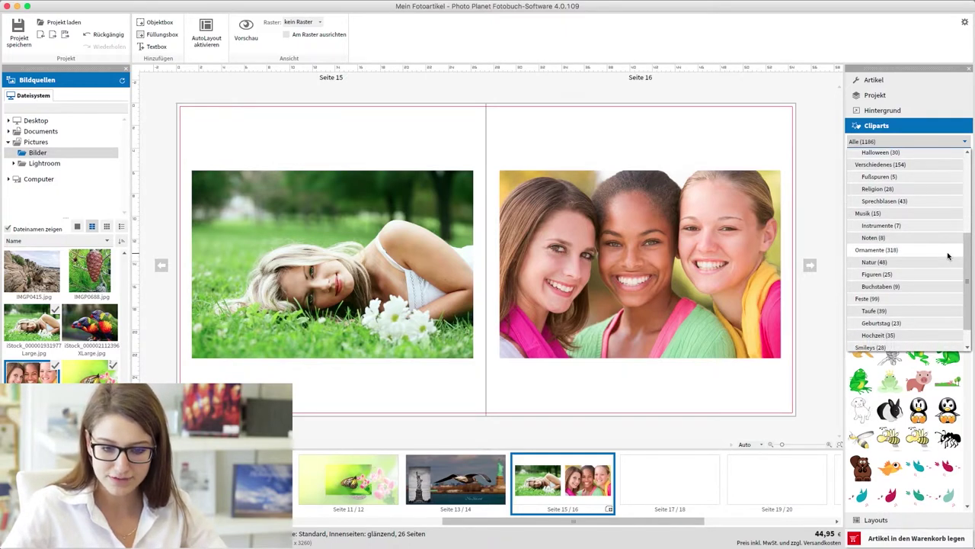
left_click(949, 256)
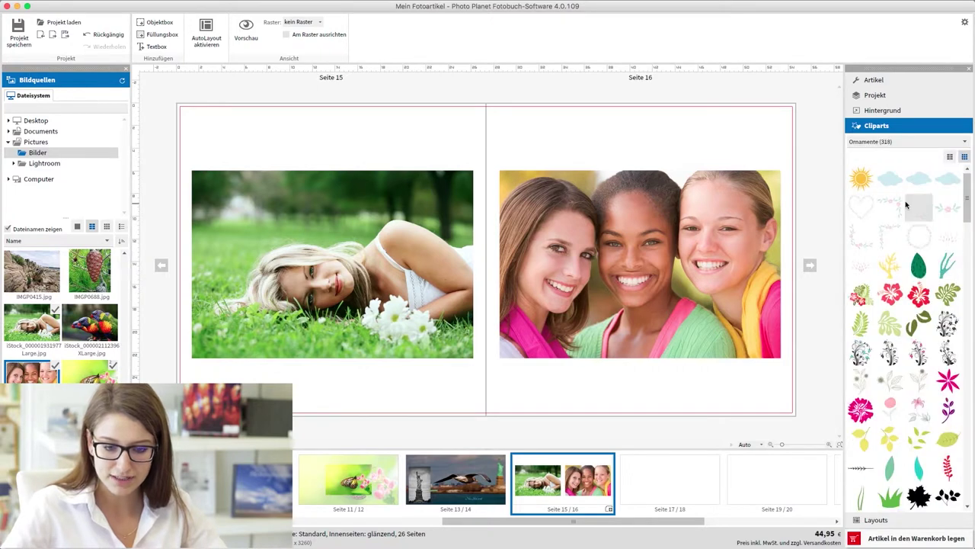
Place the yellow sun clipart over the upper left part of the photo on page 15 and set its opacity to 66 %
left_click_drag(861, 185, 271, 192)
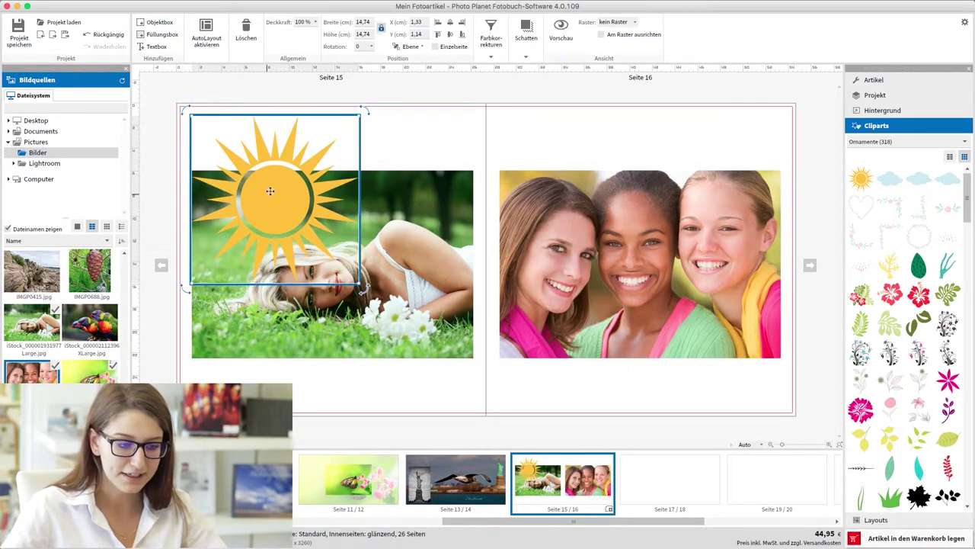
left_click(317, 23)
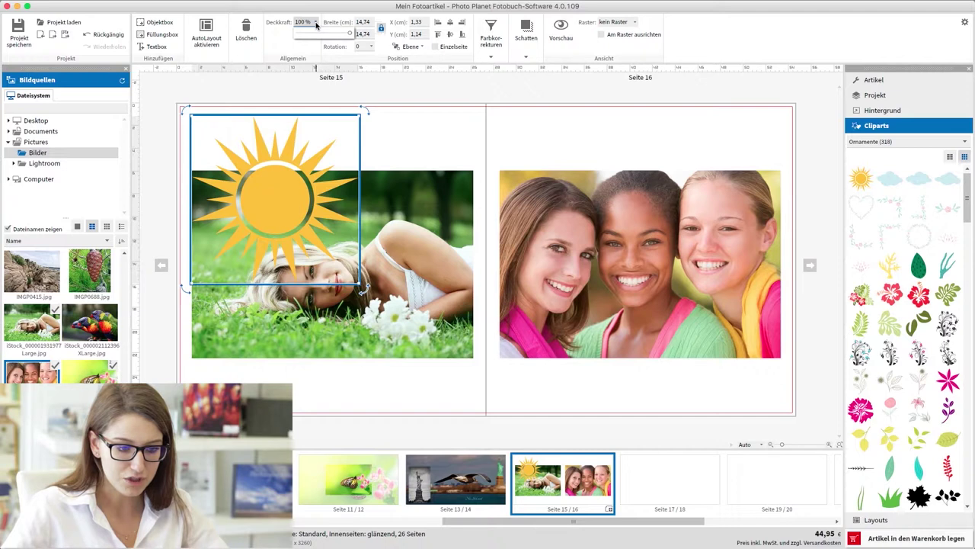
left_click_drag(353, 36, 334, 35)
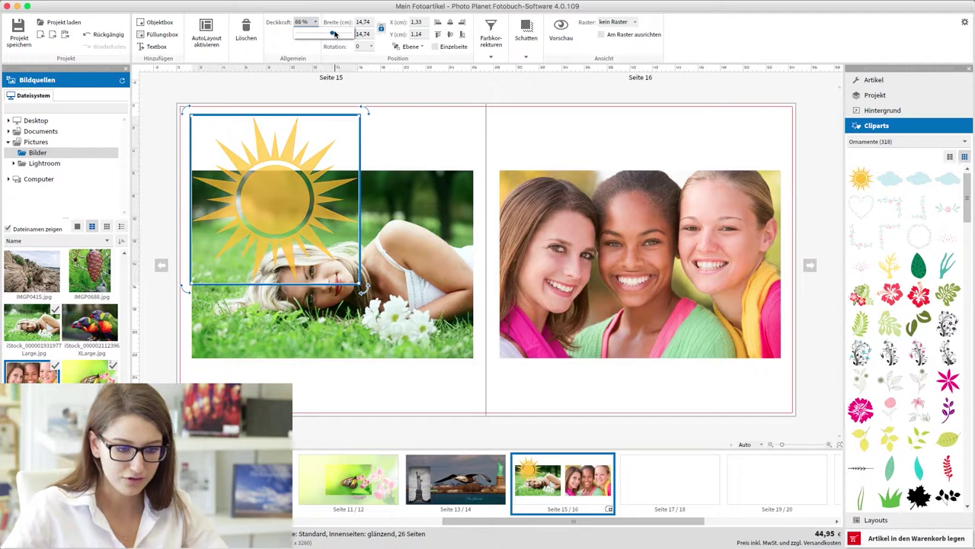